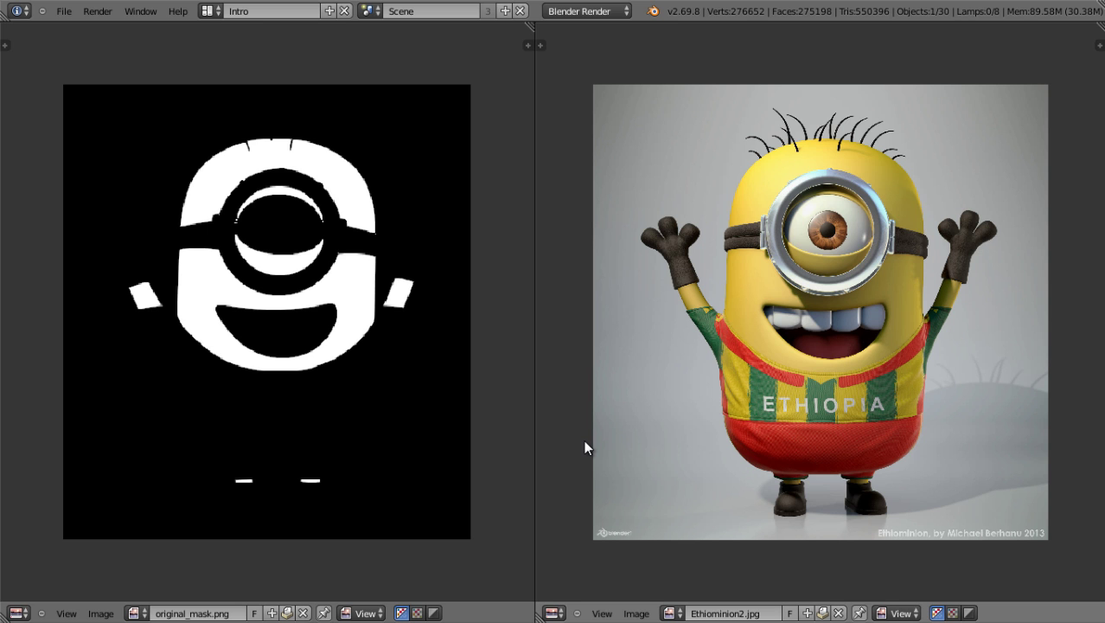
- Zoom the image editors to compare the white ID mask with the minion render
scroll(352, 251, "up", 2)
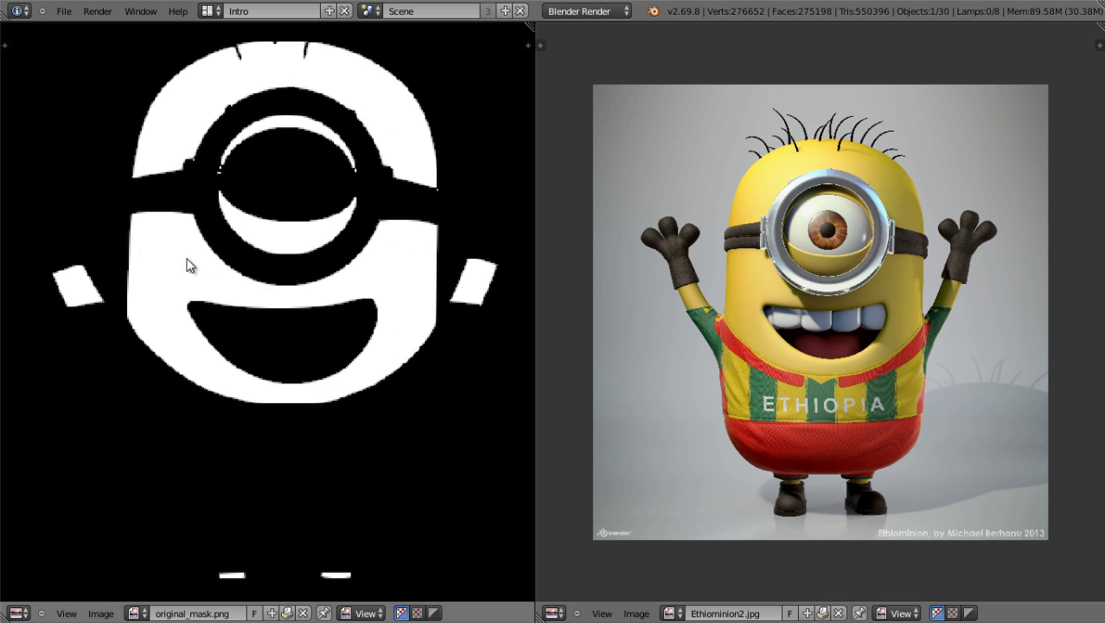
scroll(801, 207, "up", 2)
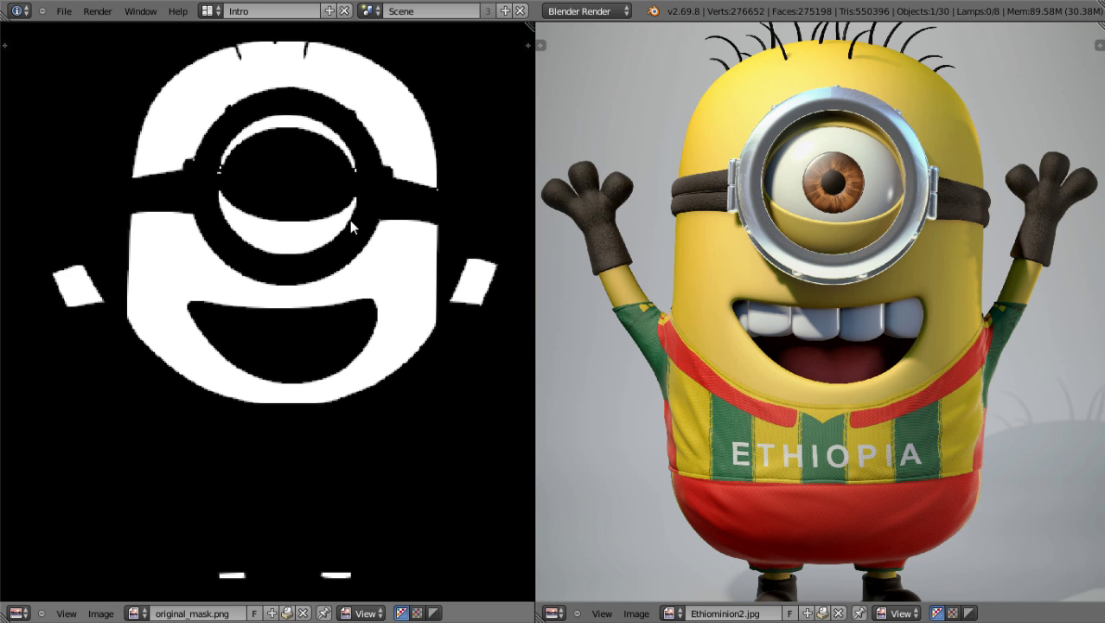
scroll(352, 226, "down", 1)
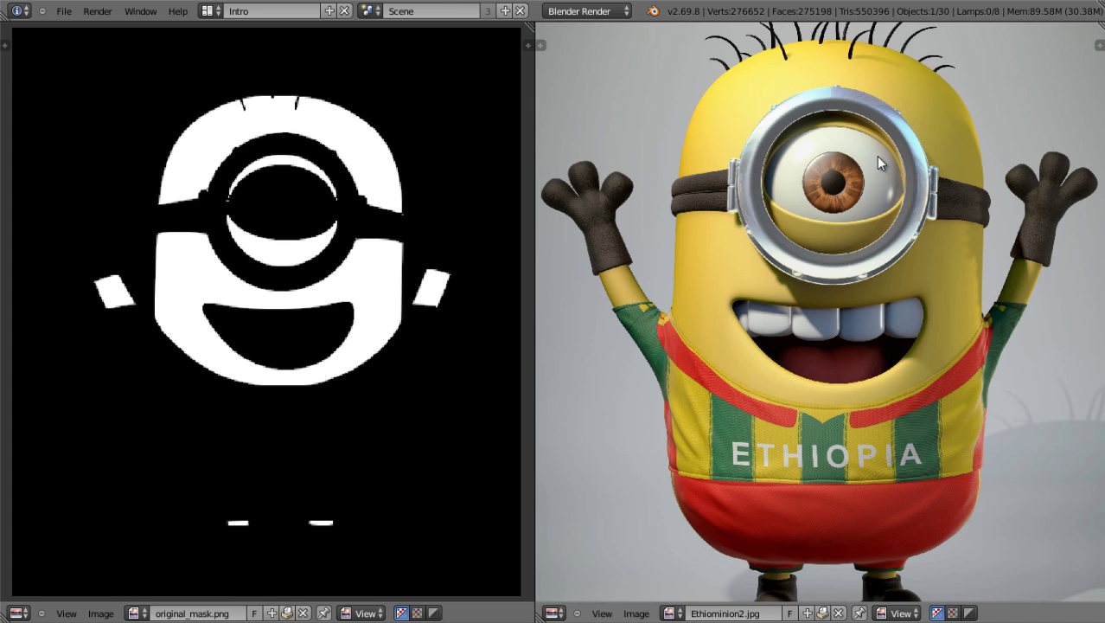
- Switch to the Compositing layout and bring the minion's eye into view
left_click(210, 11)
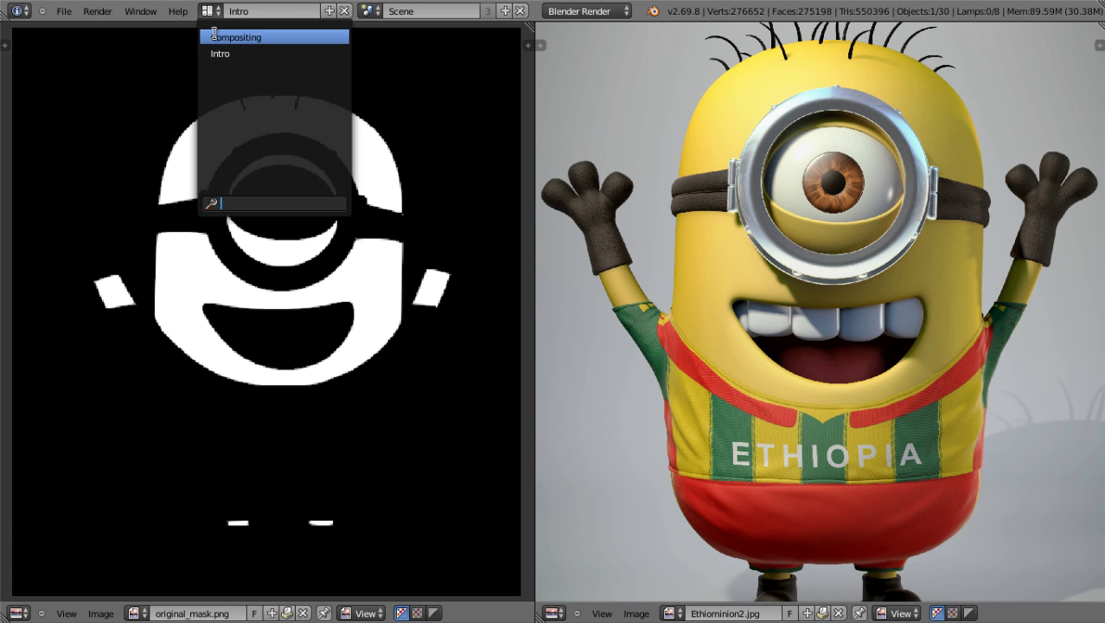
left_click(218, 37)
scroll(299, 417, "up", 1)
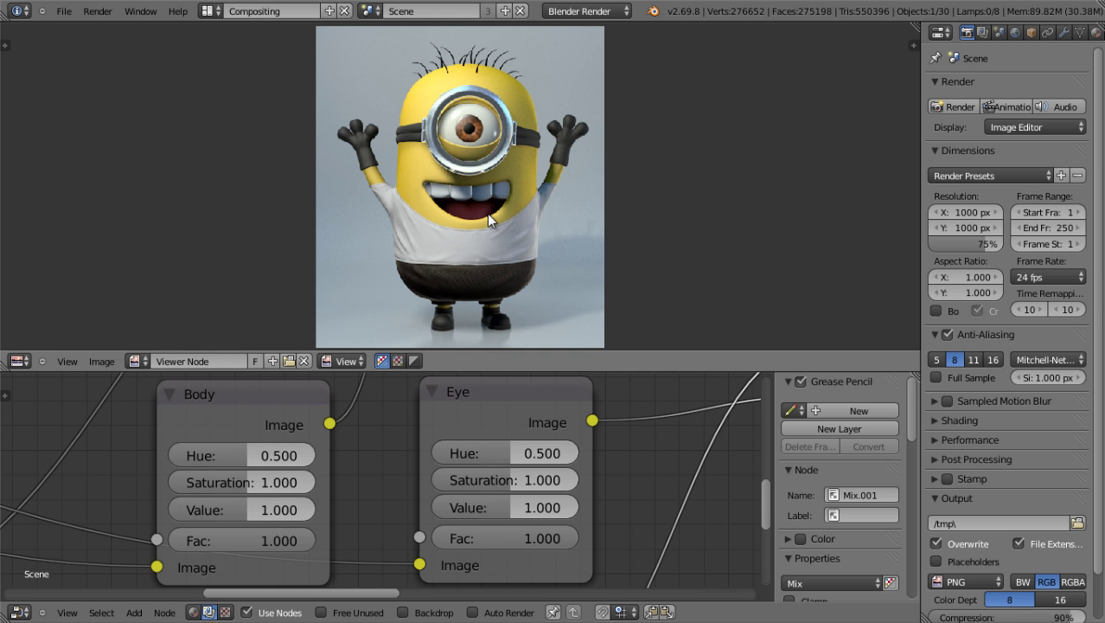
scroll(487, 213, "up", 2)
middle_click_drag(519, 156, 520, 226)
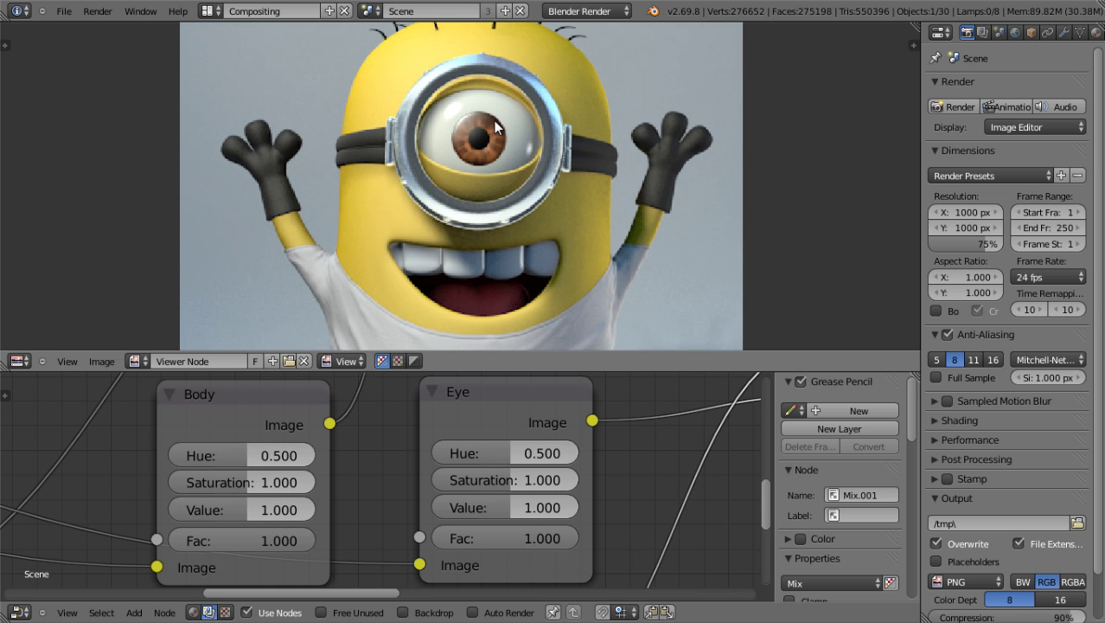
- Set the Body node Hue to 0.709 for green skin and the Eye node Hue to 0.555
left_click_drag(245, 458, 277, 456)
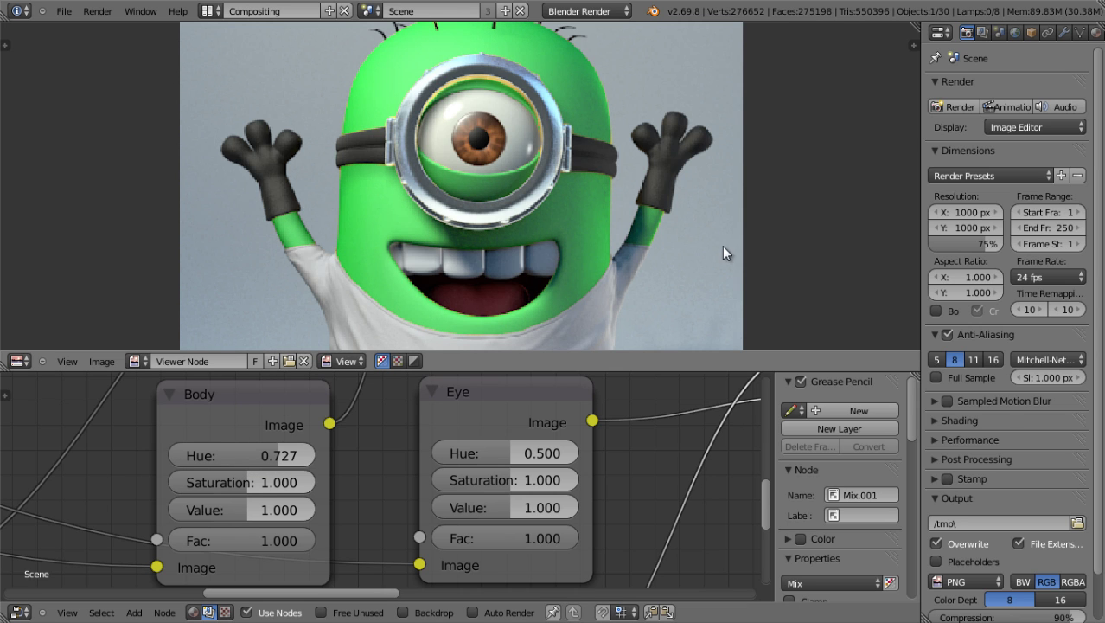
left_click_drag(265, 449, 289, 454)
scroll(539, 115, "up", 2)
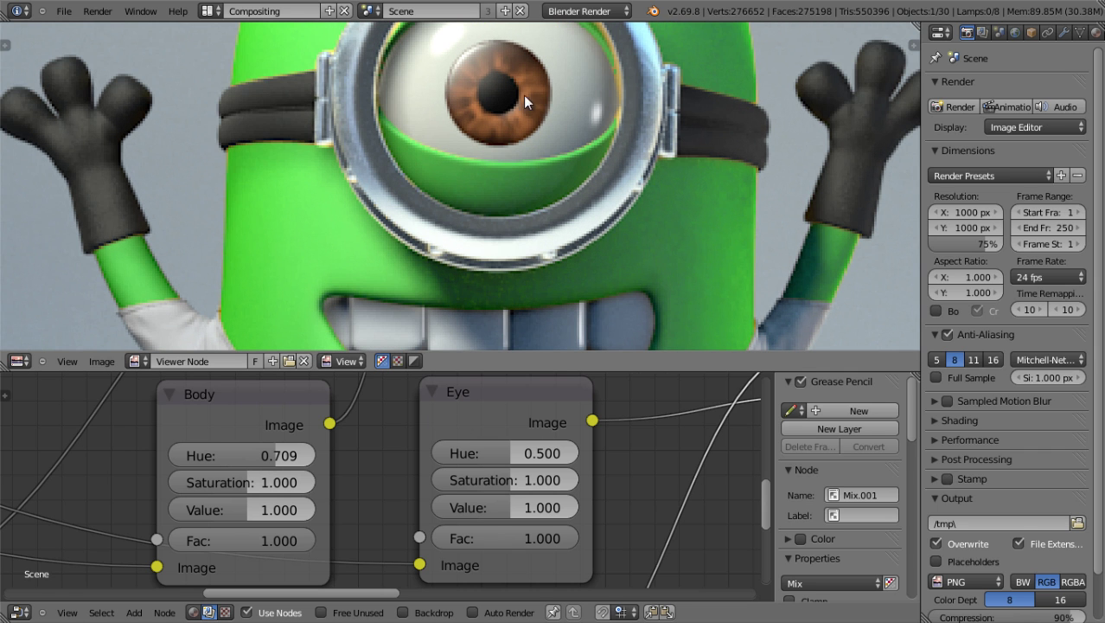
scroll(587, 136, "down", 3)
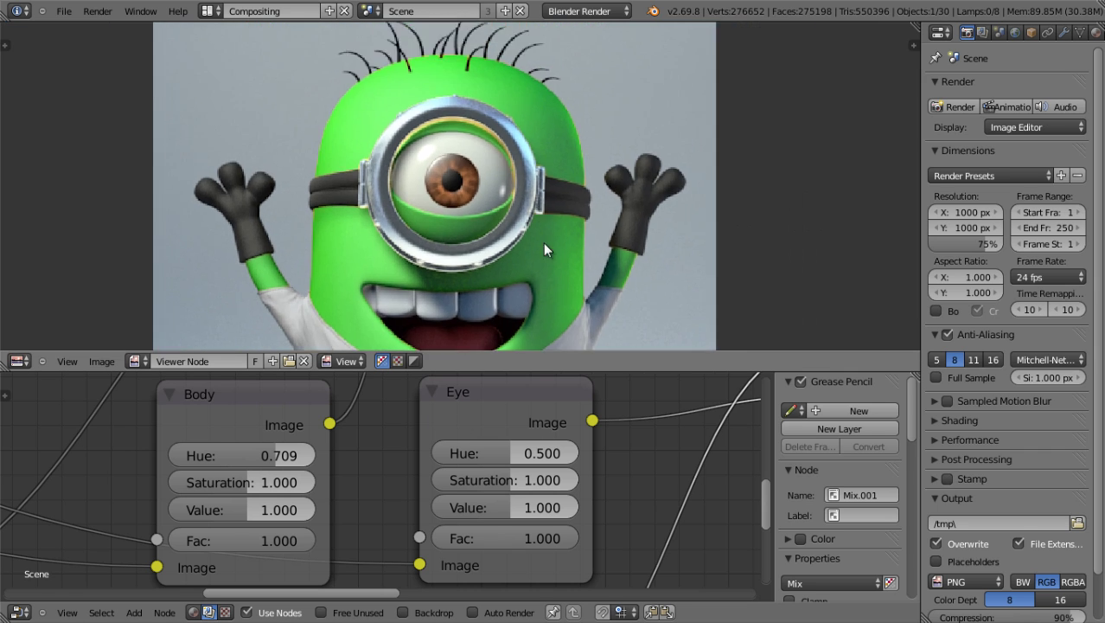
mouse_move(509, 450)
left_mouse_down()
mouse_move(529, 446)
mouse_move(482, 445)
mouse_move(518, 437)
left_mouse_up()
- In the starter file, select the Minion body object and show its object properties
key("alt+Tab")
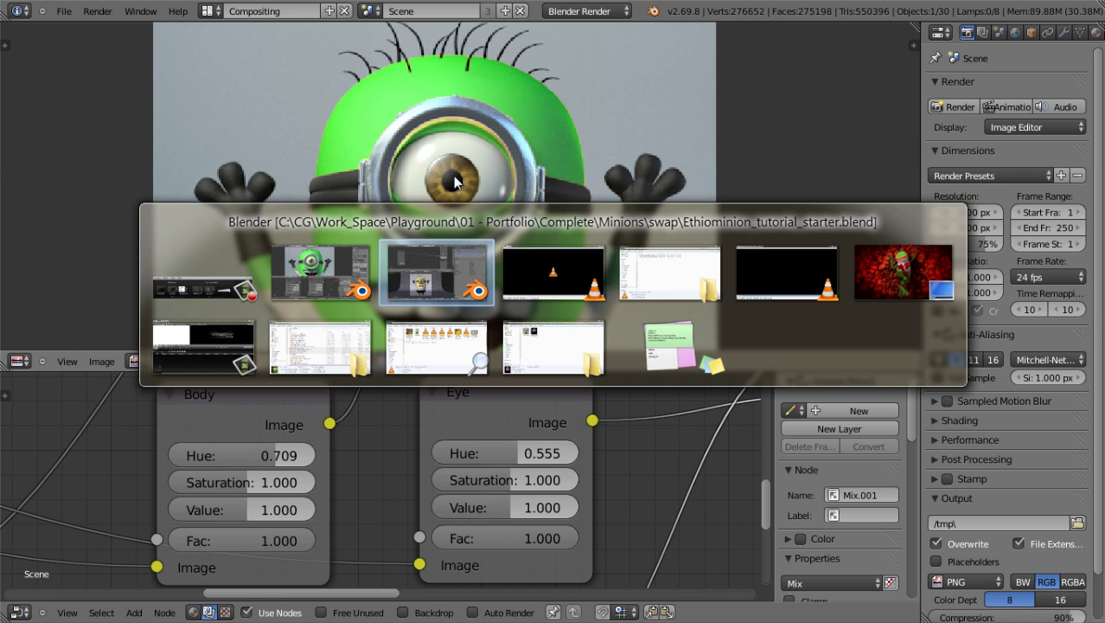
scroll(426, 416, "up", 2)
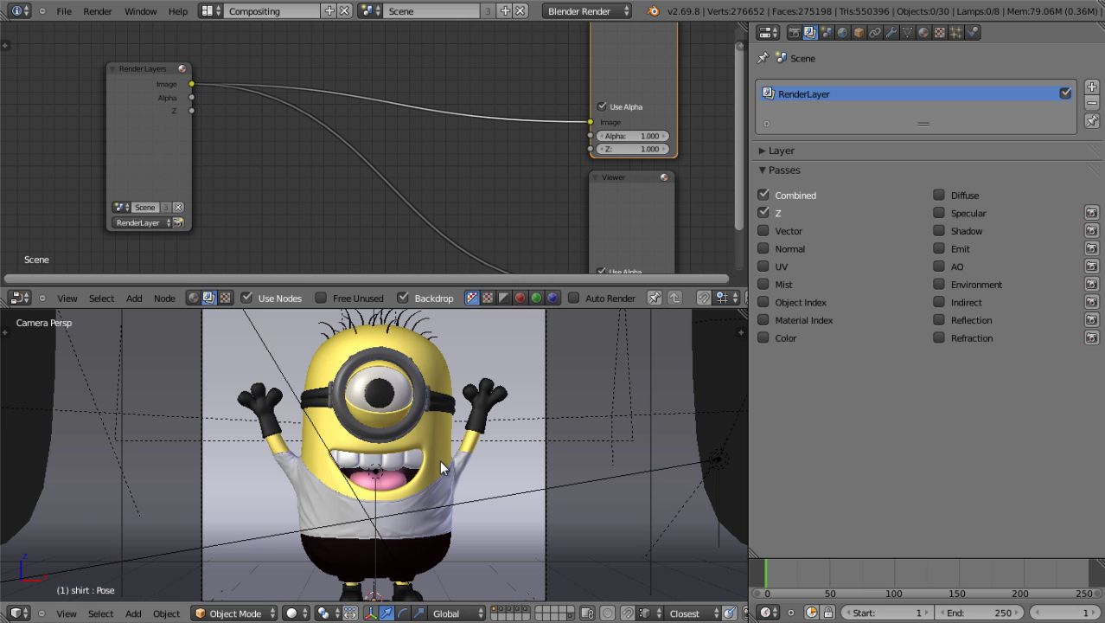
scroll(454, 402, "up", 5)
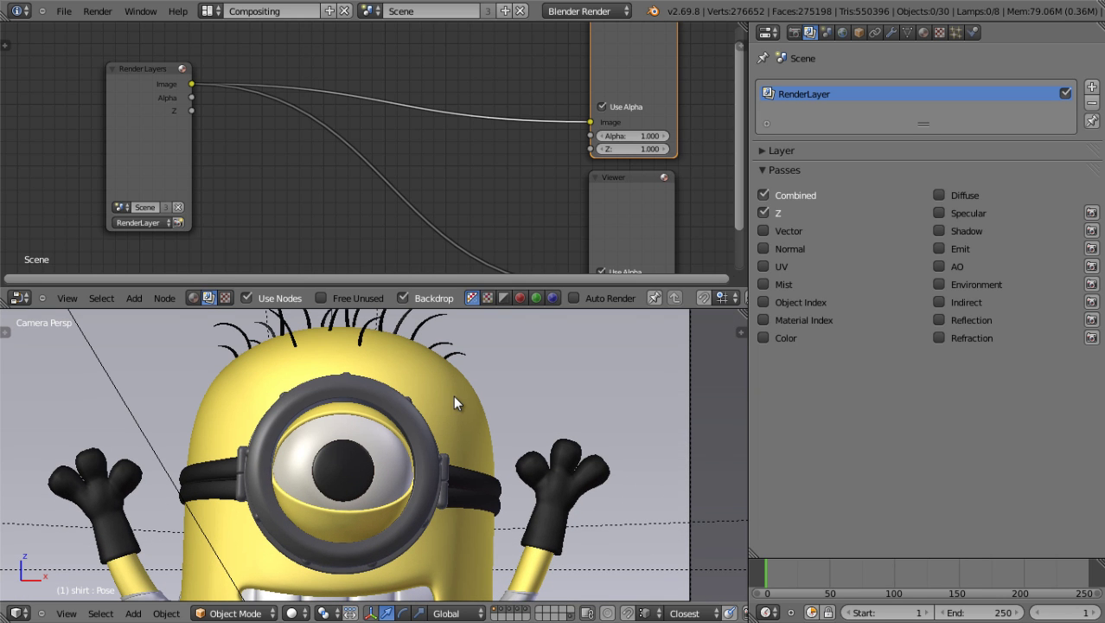
right_click(455, 393)
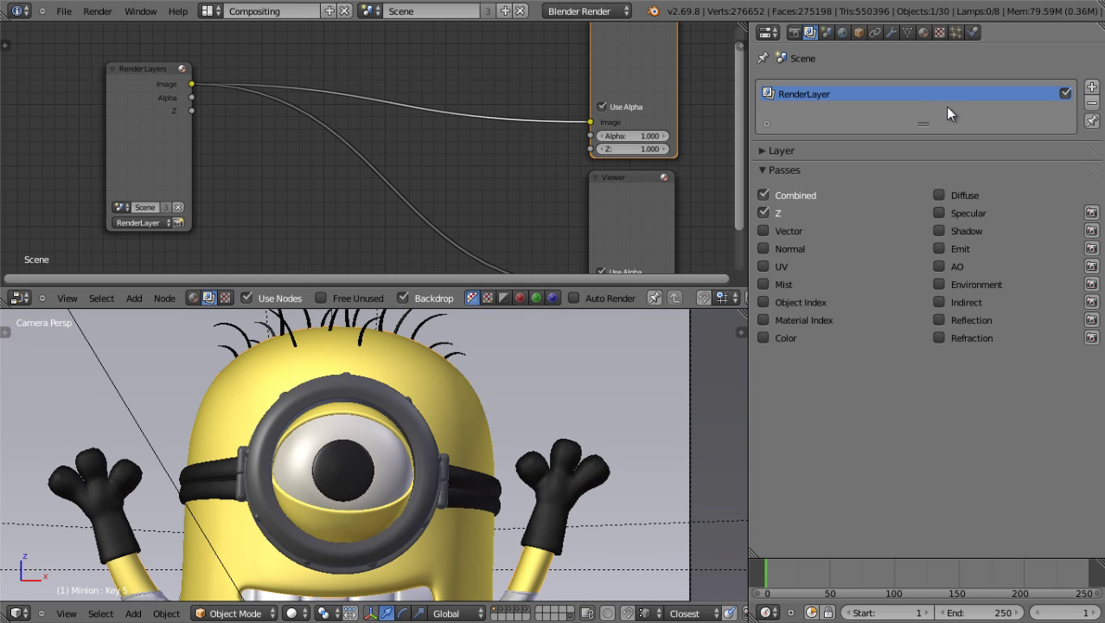
left_click(858, 32)
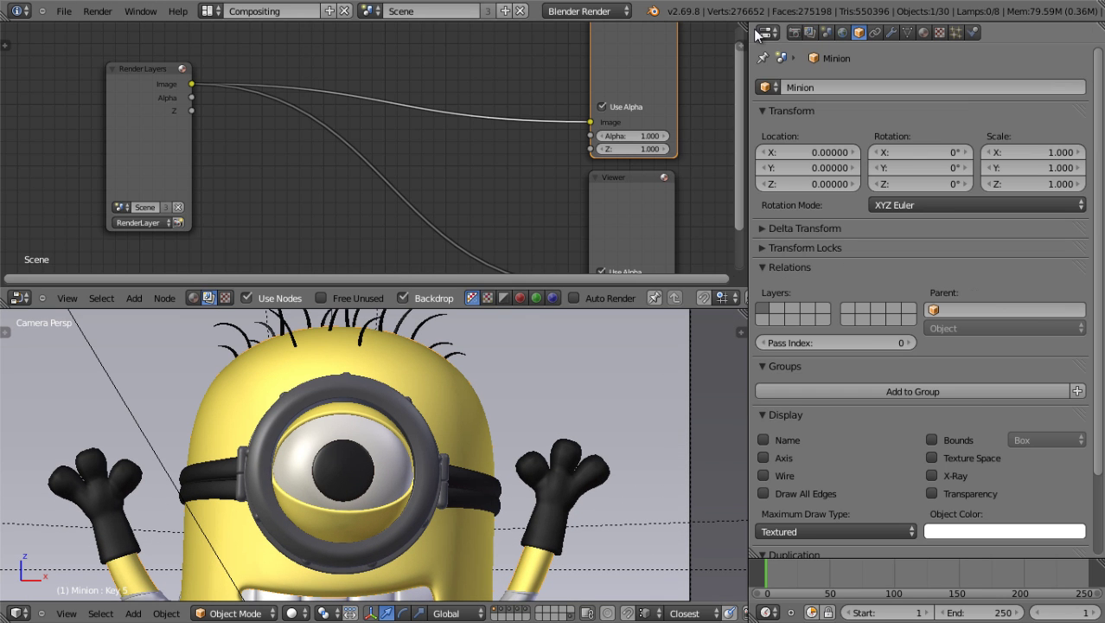
scroll(826, 154, "down", 3)
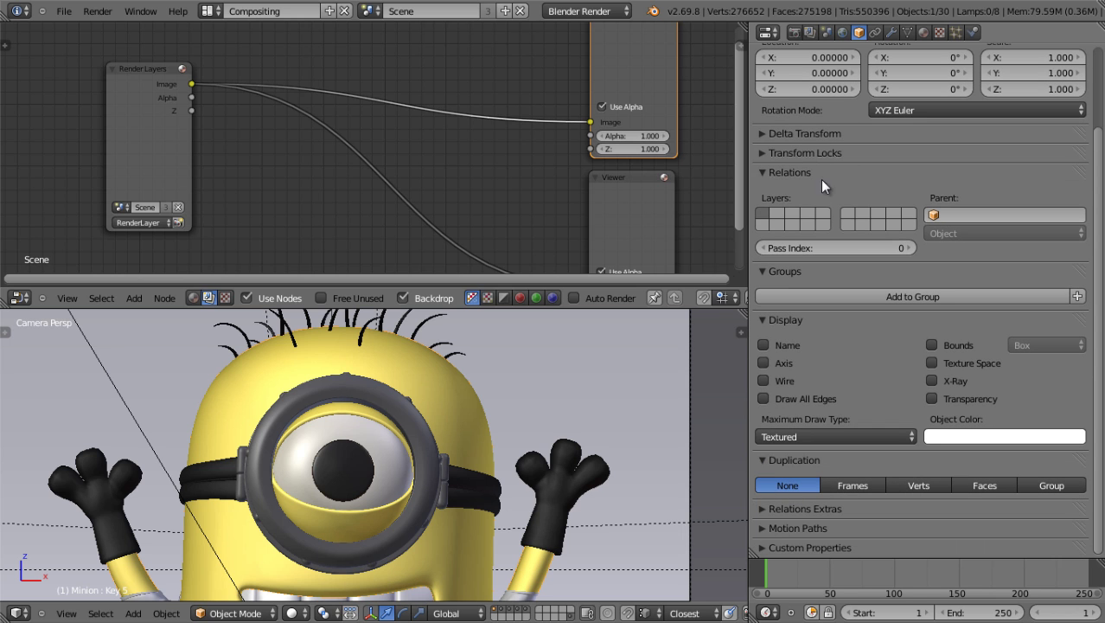
- Set the Minion object's Relations Pass Index to 14
left_click_drag(672, 308, 689, 163)
middle_click_drag(504, 360, 522, 211, "shift")
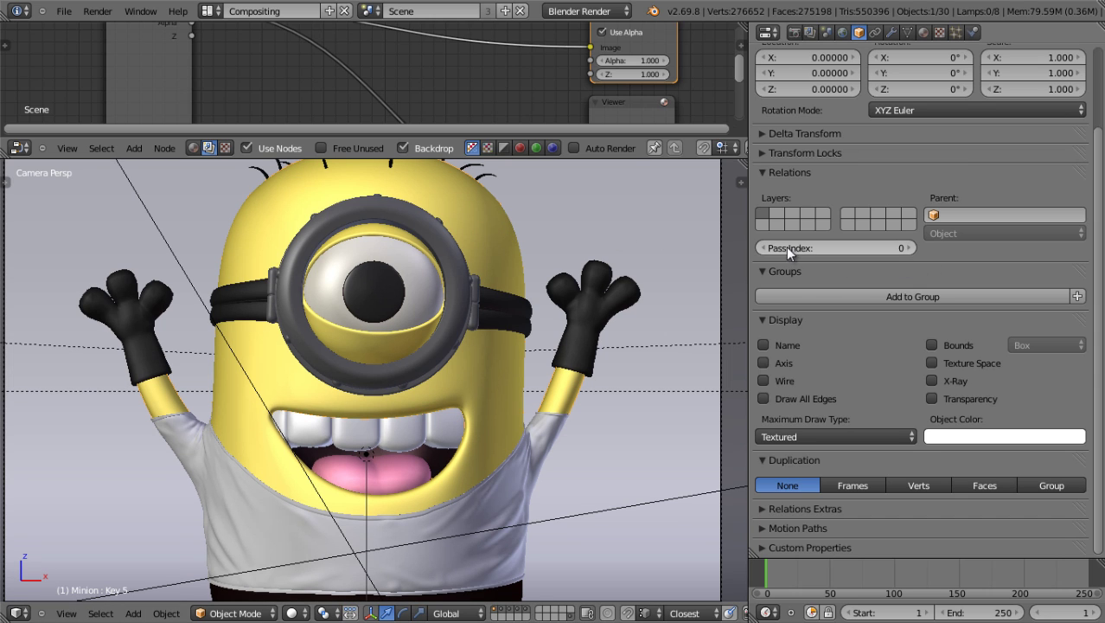
left_click(834, 249)
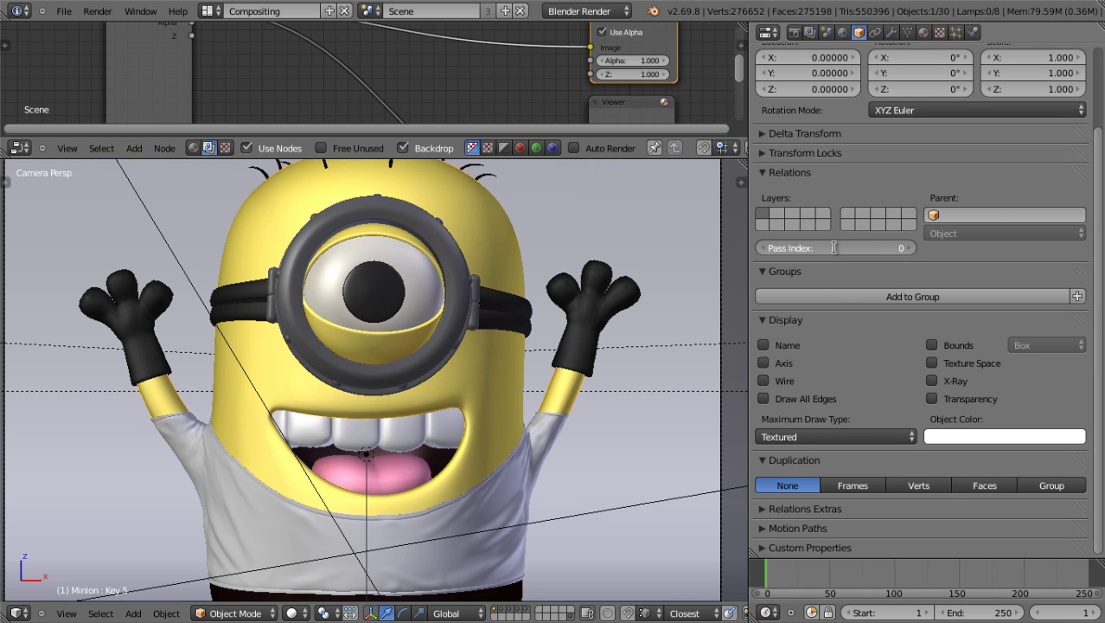
type("14")
key("Return")
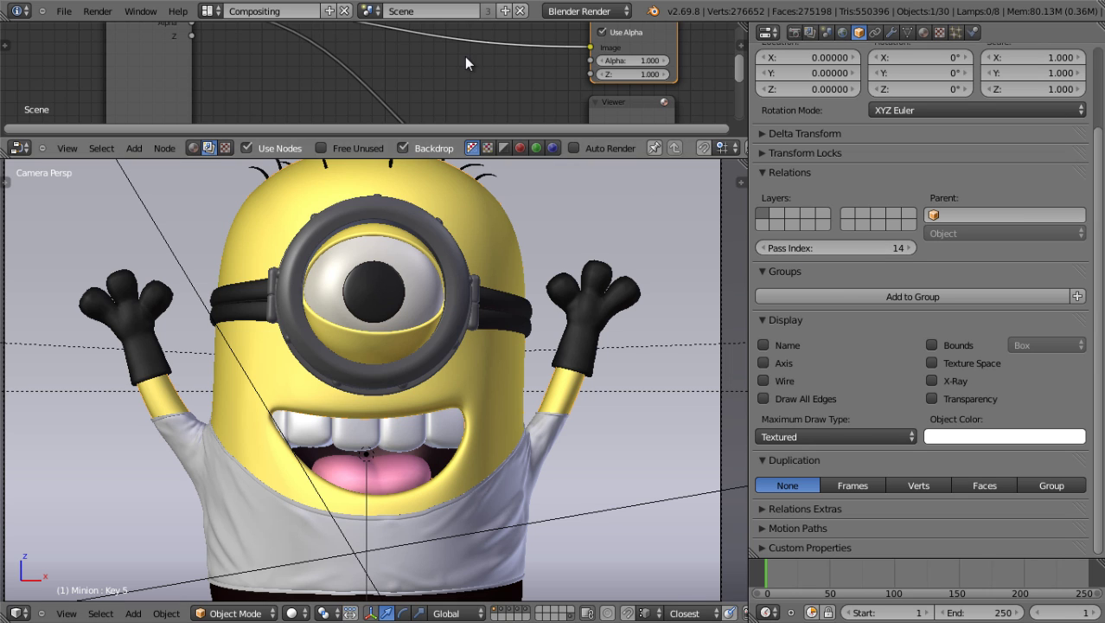
- Enable the Object Index pass in the render layer's Passes
key("Home")
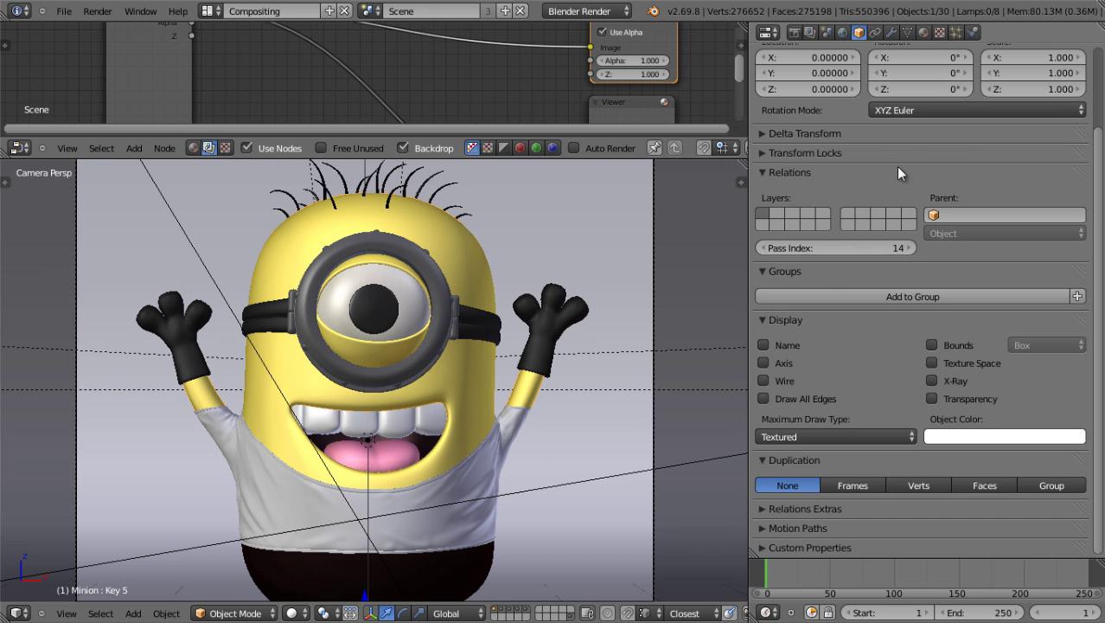
left_click(810, 33)
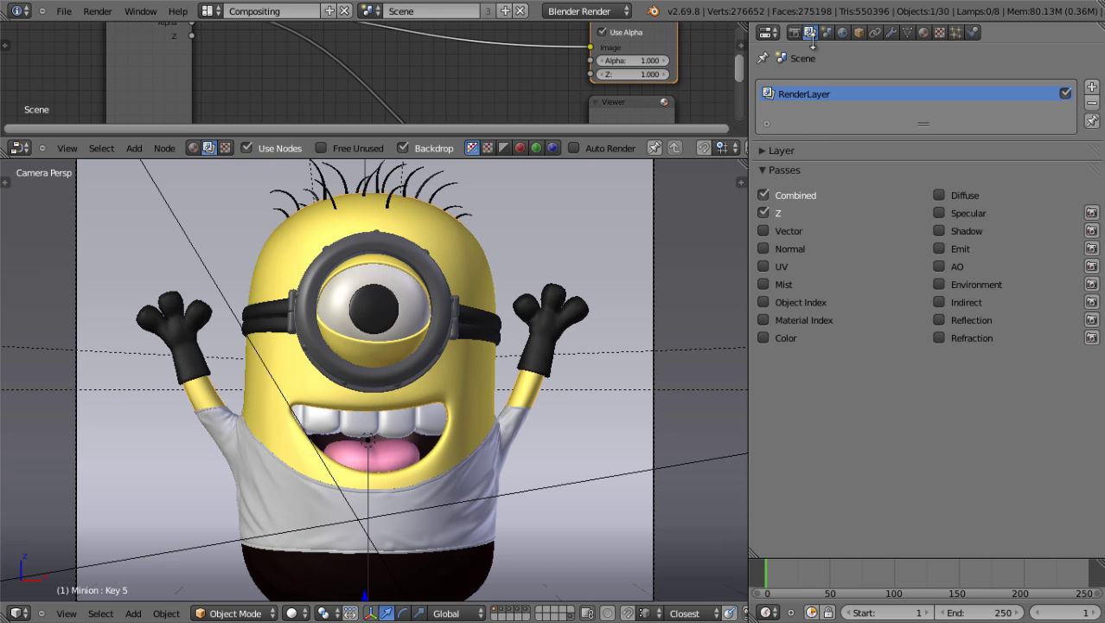
left_click(794, 297)
left_click(781, 169)
left_click(780, 168)
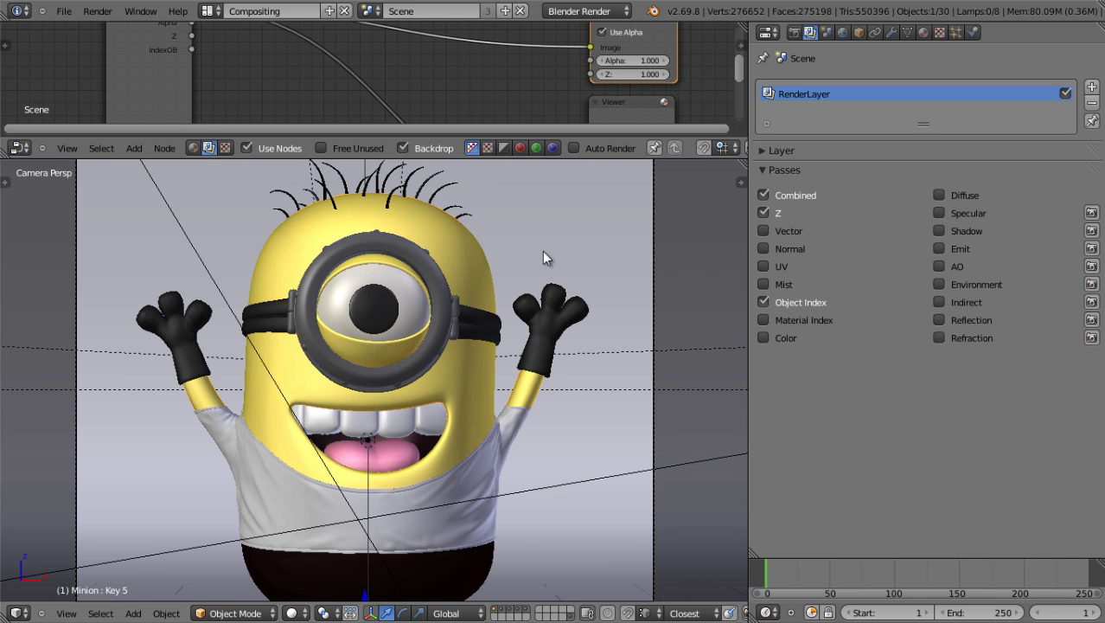
- Zoom and pan the 3D view onto the minion's goggle eye
scroll(543, 257, "down", 3)
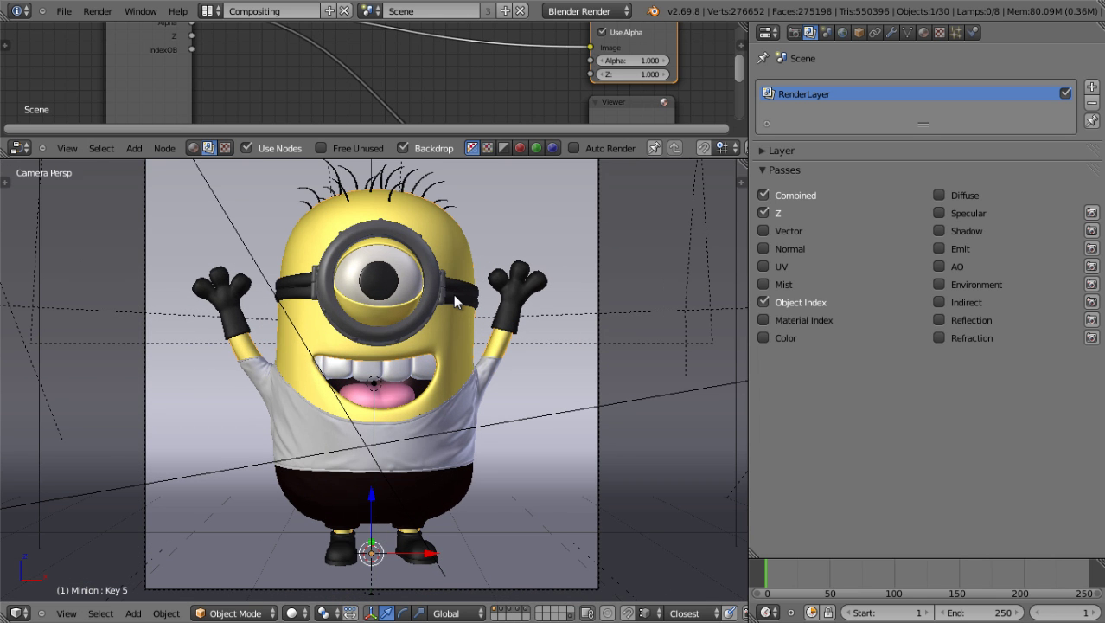
scroll(442, 229, "up", 4)
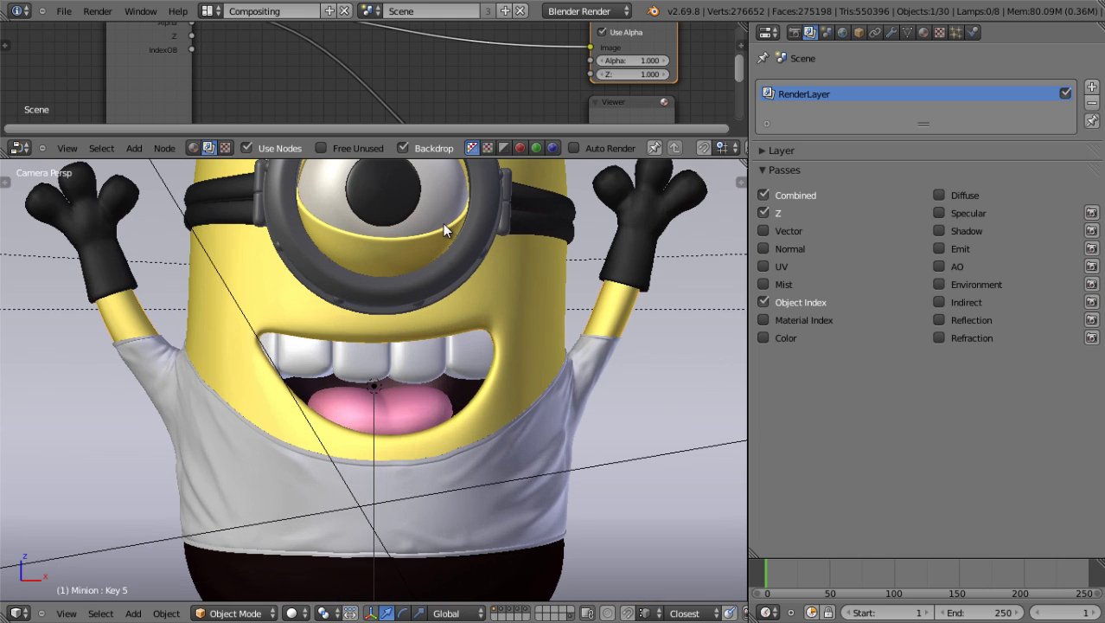
middle_click_drag(443, 226, 432, 365, "shift")
scroll(359, 283, "up", 3)
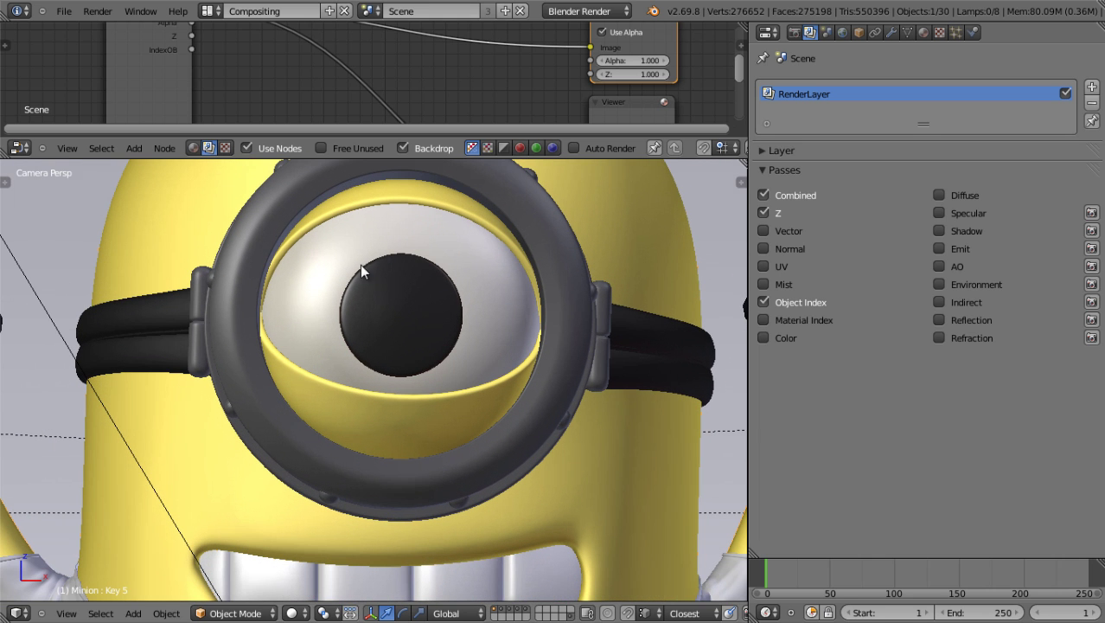
scroll(449, 307, "up", 1)
middle_click_drag(464, 318, 426, 375, "shift")
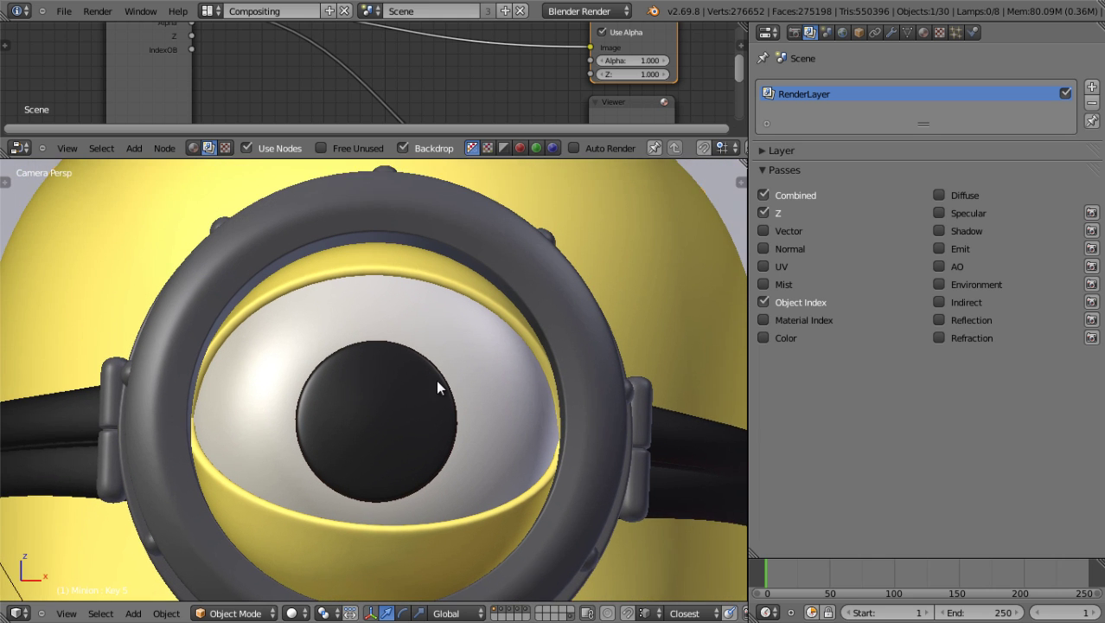
scroll(427, 376, "up", 2)
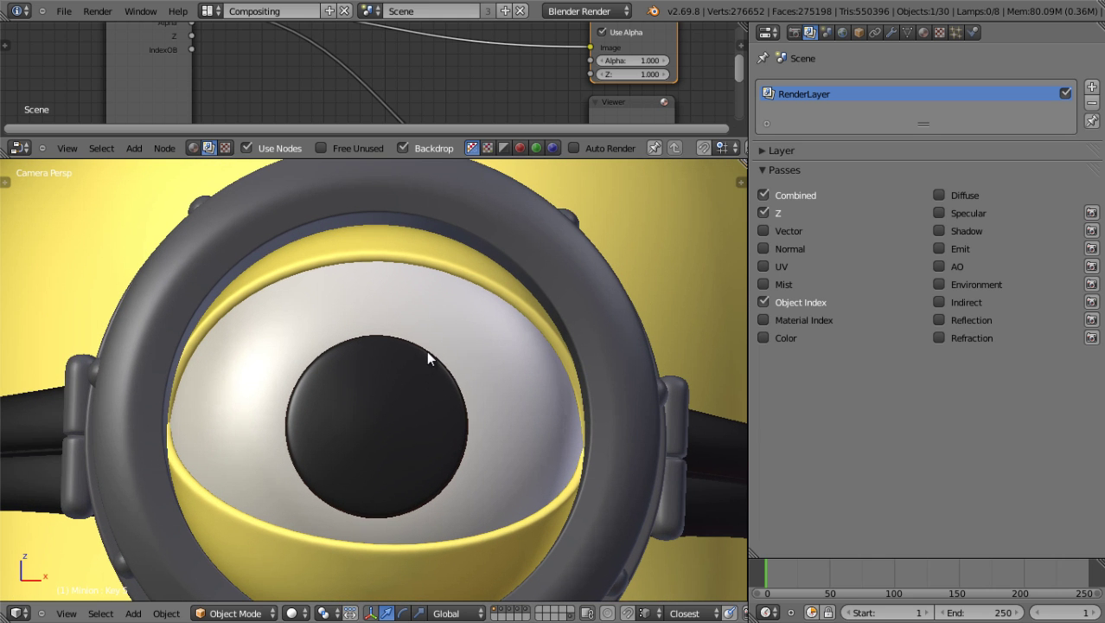
- Select the eye, show its materials, and collapse Preview, Diffuse, Mirror and Subsurface Scattering panels
right_click(426, 350)
key("z")
key("z")
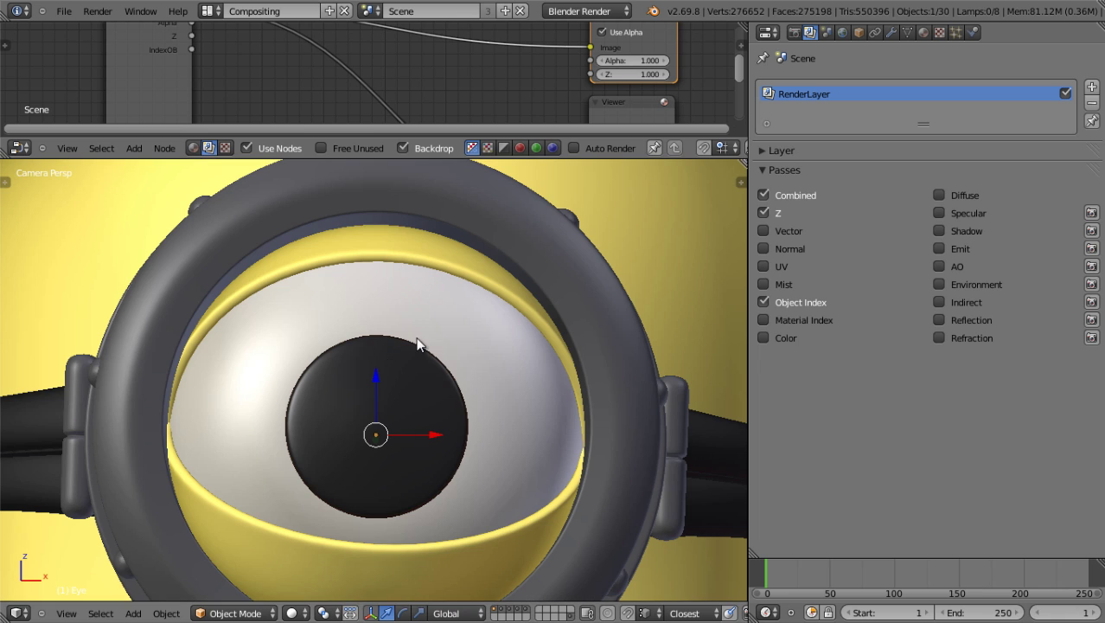
left_click(924, 33)
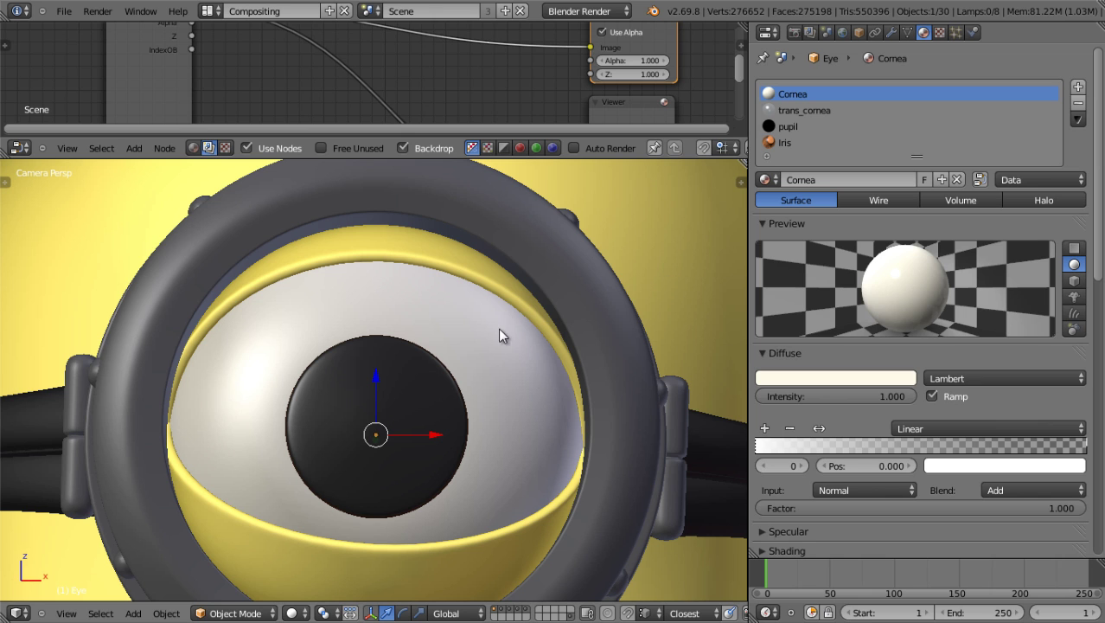
middle_click_drag(519, 381, 523, 338, "shift")
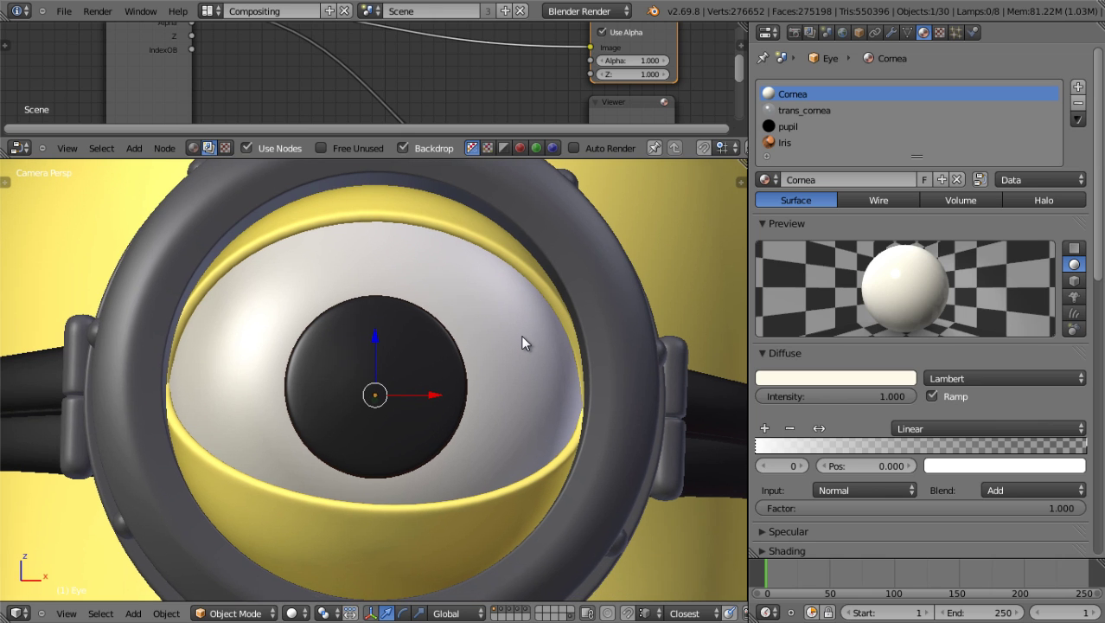
left_click(811, 112)
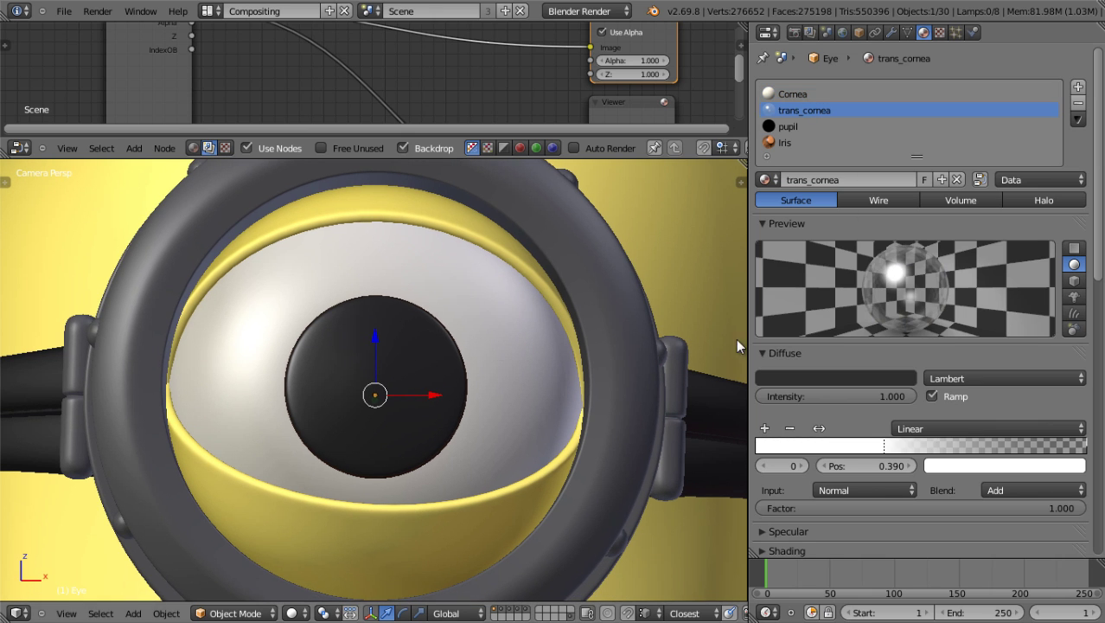
left_click(800, 227)
left_click(798, 245)
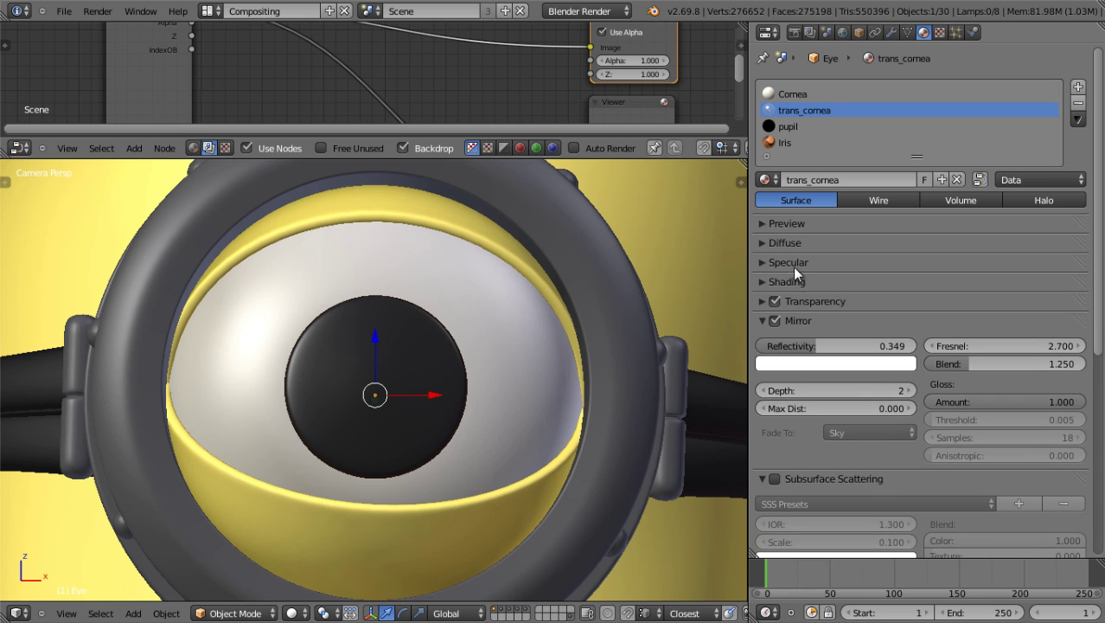
left_click(797, 327)
left_click(794, 339)
- Give the pupil and Iris materials a material Pass Index of 12
scroll(767, 328, "down", 1)
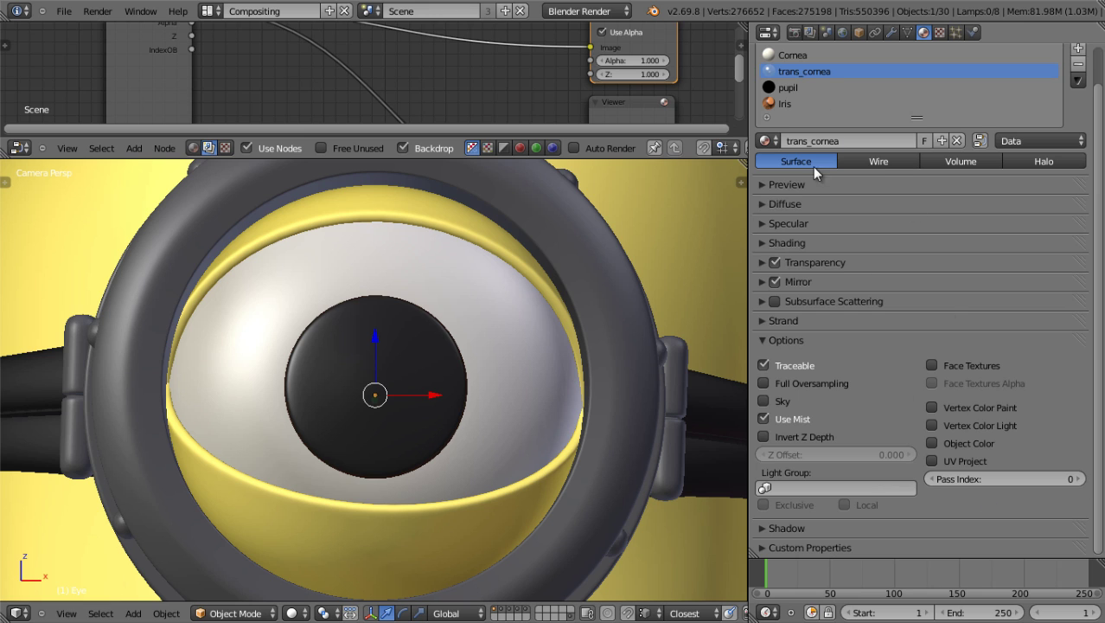
left_click(996, 478)
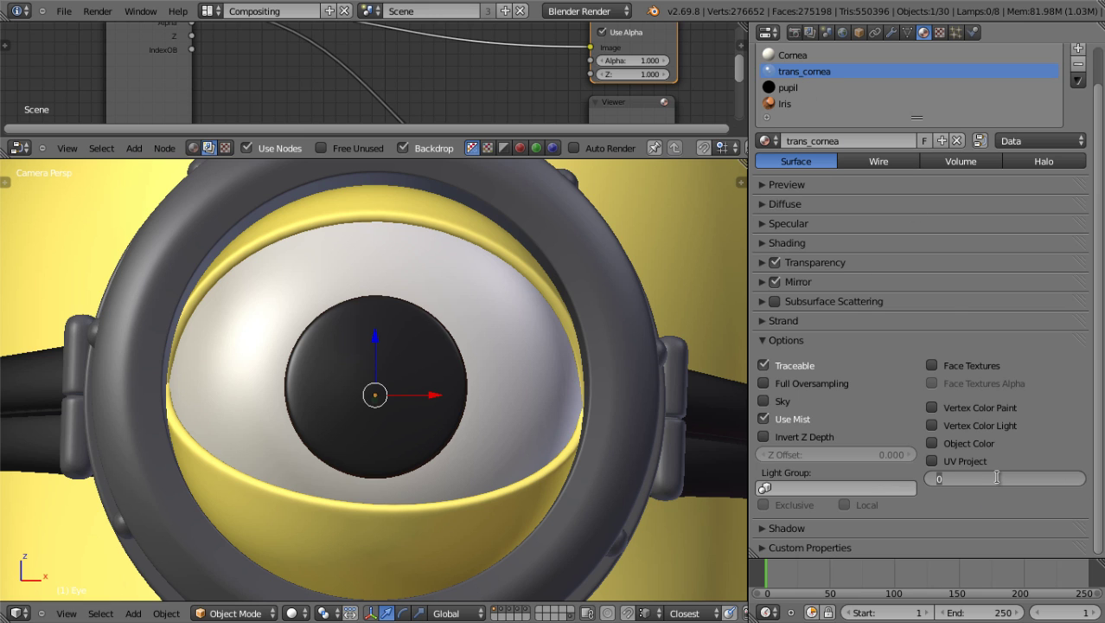
key("Return")
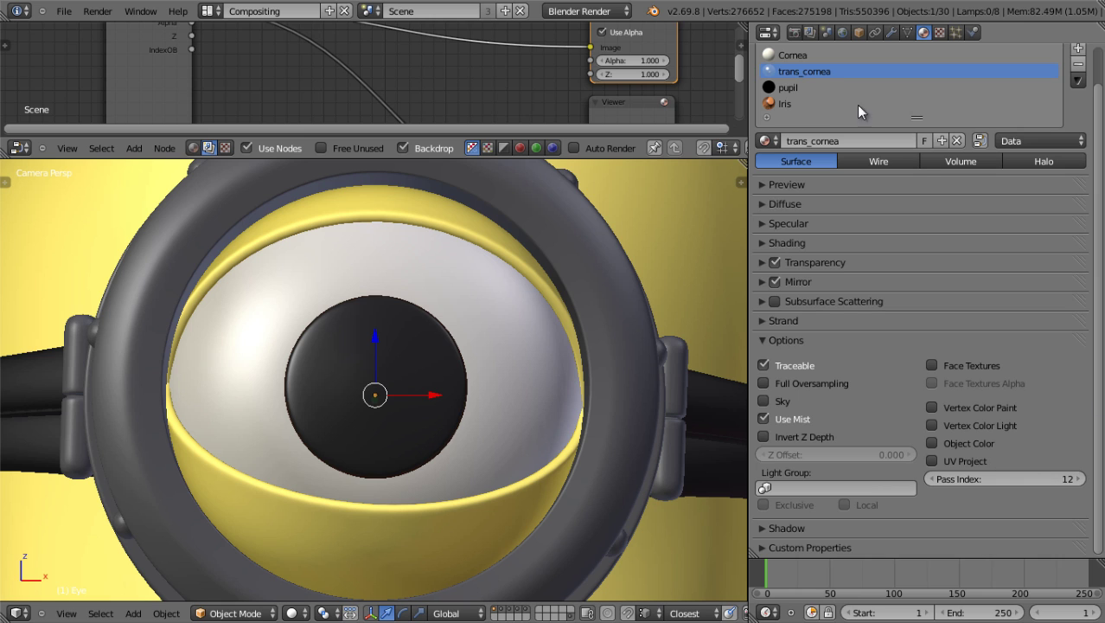
left_click(837, 89)
left_click(1012, 481)
type("12")
key("Return")
left_click(787, 103)
left_click(1007, 476)
type("12")
key("Return")
- Enable the Material Index pass in the render layer's Passes
left_click(809, 32)
left_click(792, 326)
left_click(922, 33)
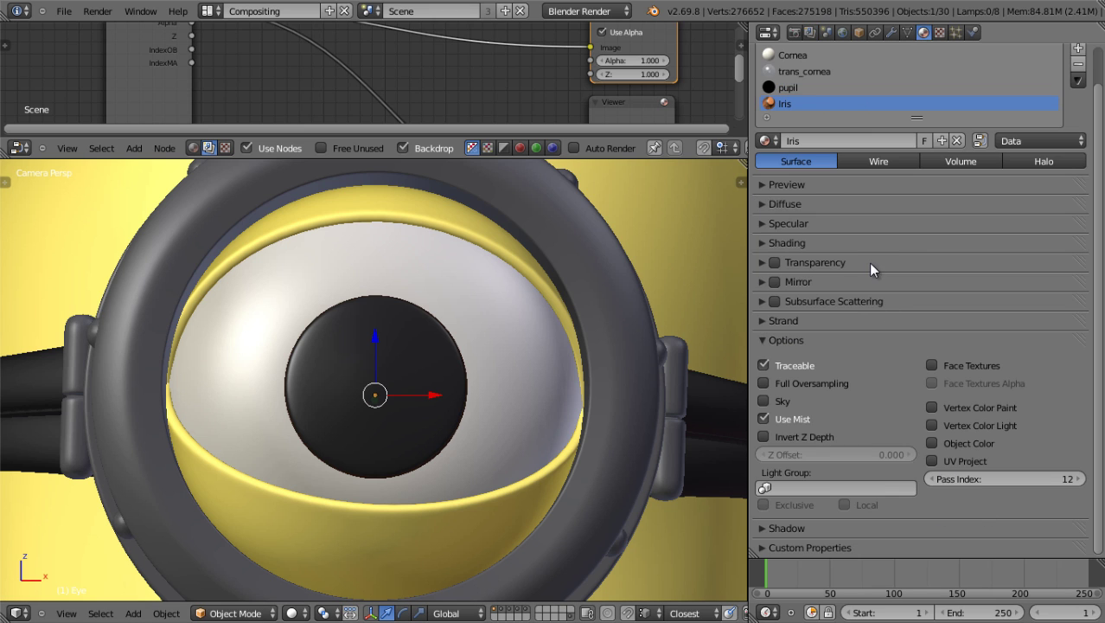
- Zoom out the camera view and render the current frame with Render Image
scroll(868, 263, "up", 1)
scroll(292, 415, "down", 6)
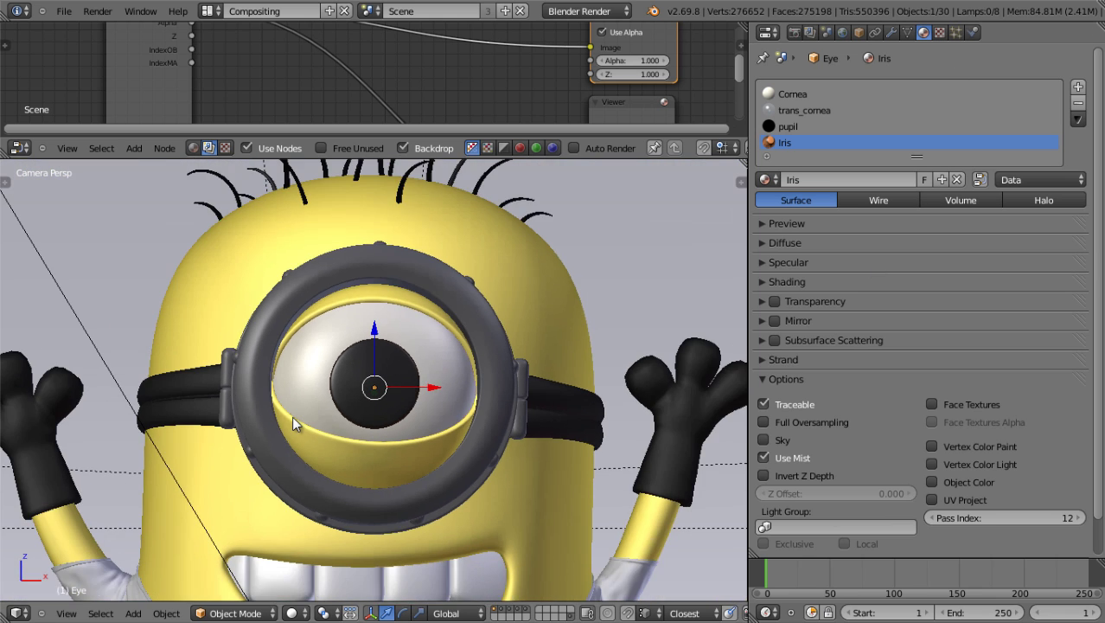
scroll(292, 415, "down", 3)
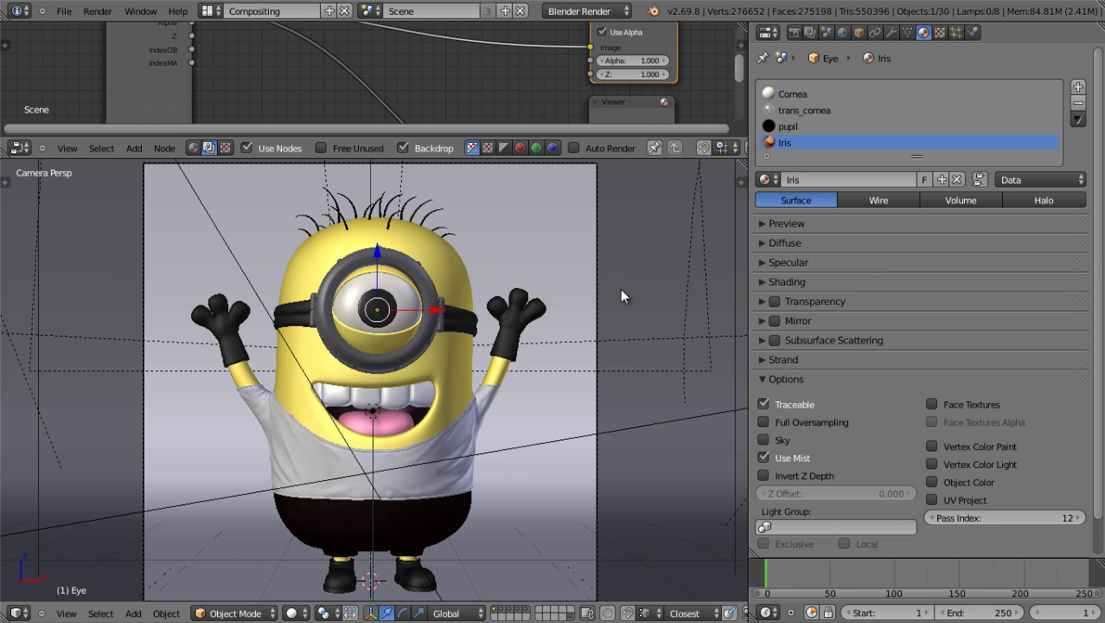
middle_click_drag(521, 432, 513, 425, "shift")
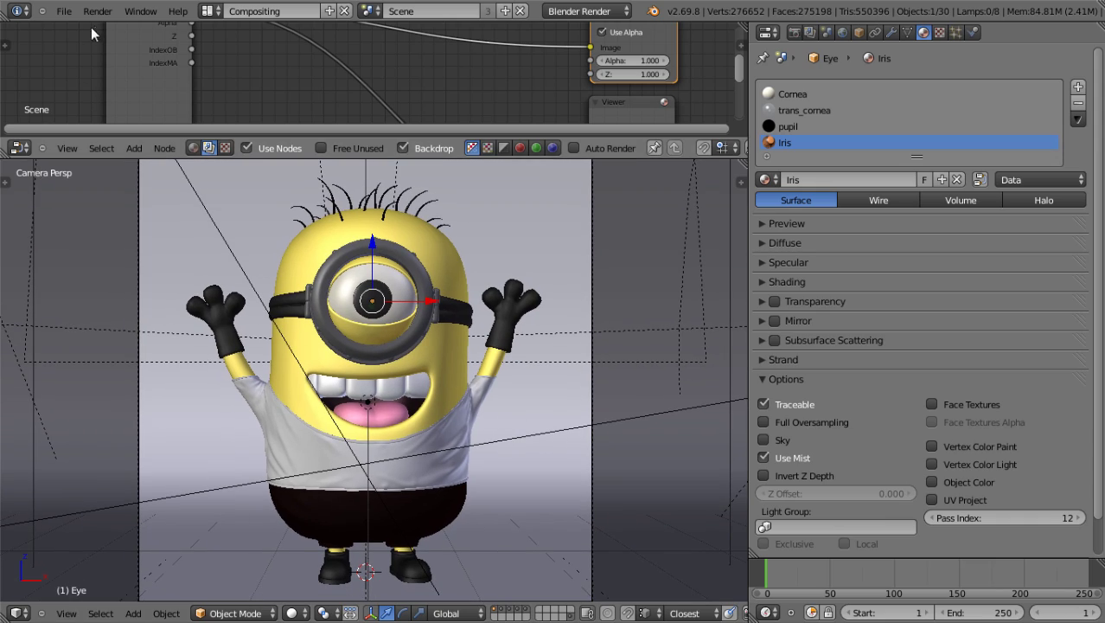
left_click(97, 11)
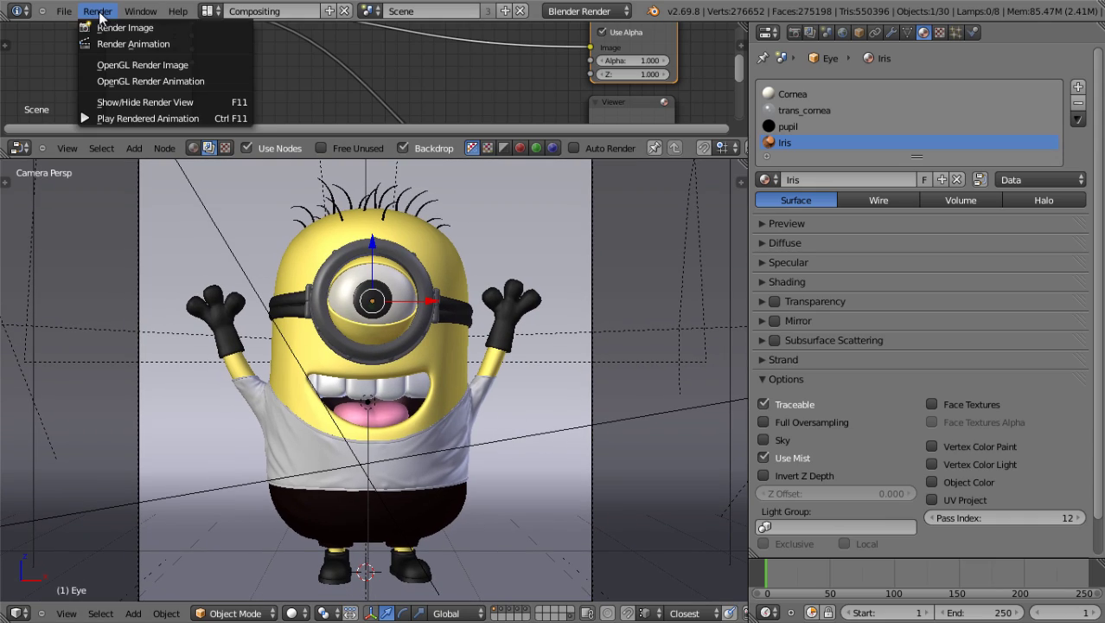
left_click(103, 27)
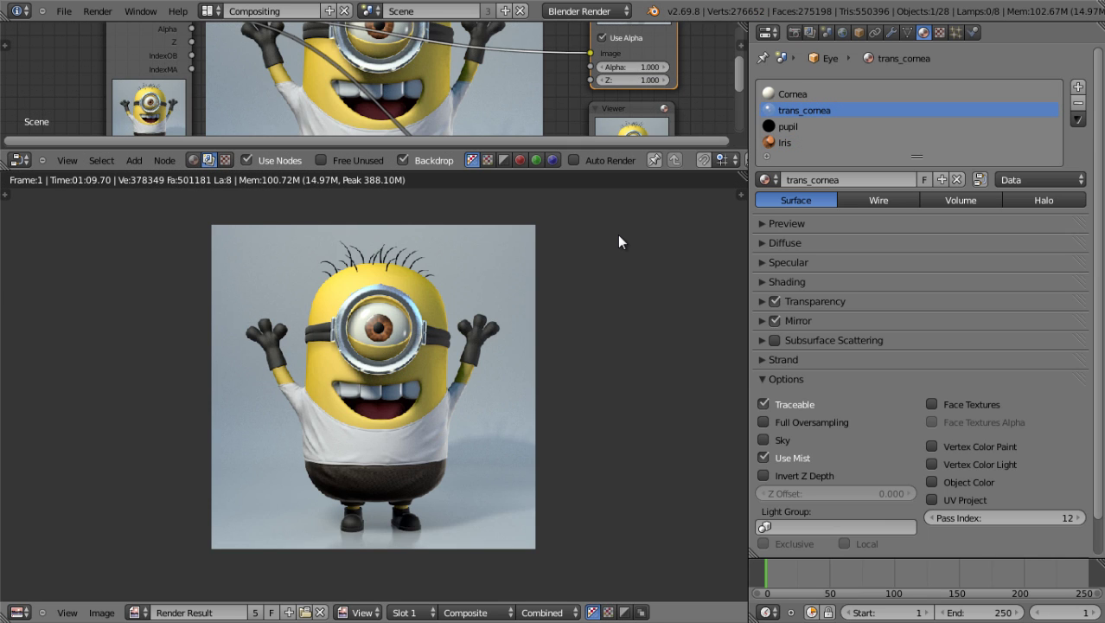
- Maximize the node editor full screen and move the Render Layers node to the left
left_click_drag(553, 170, 571, 519)
key("ctrl+Up")
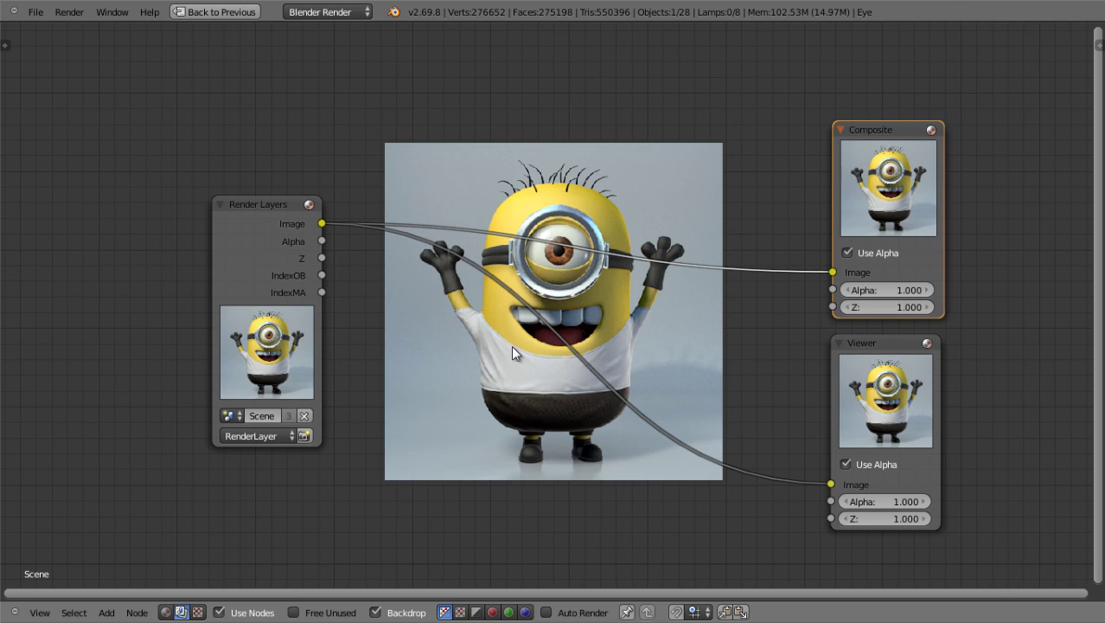
scroll(468, 306, "down", 2)
middle_click_drag(487, 290, 675, 242)
left_click_drag(495, 217, 188, 203)
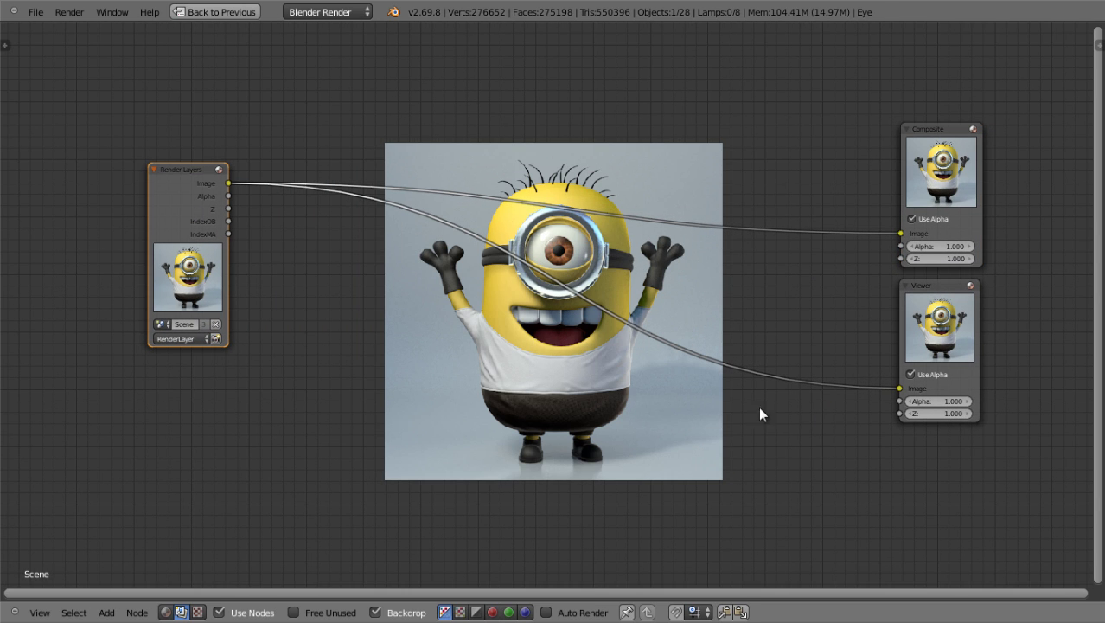
- Add an ID Mask node beside Render Layers and feed IndexOB into its ID value
left_click(106, 612)
mouse_move(129, 524)
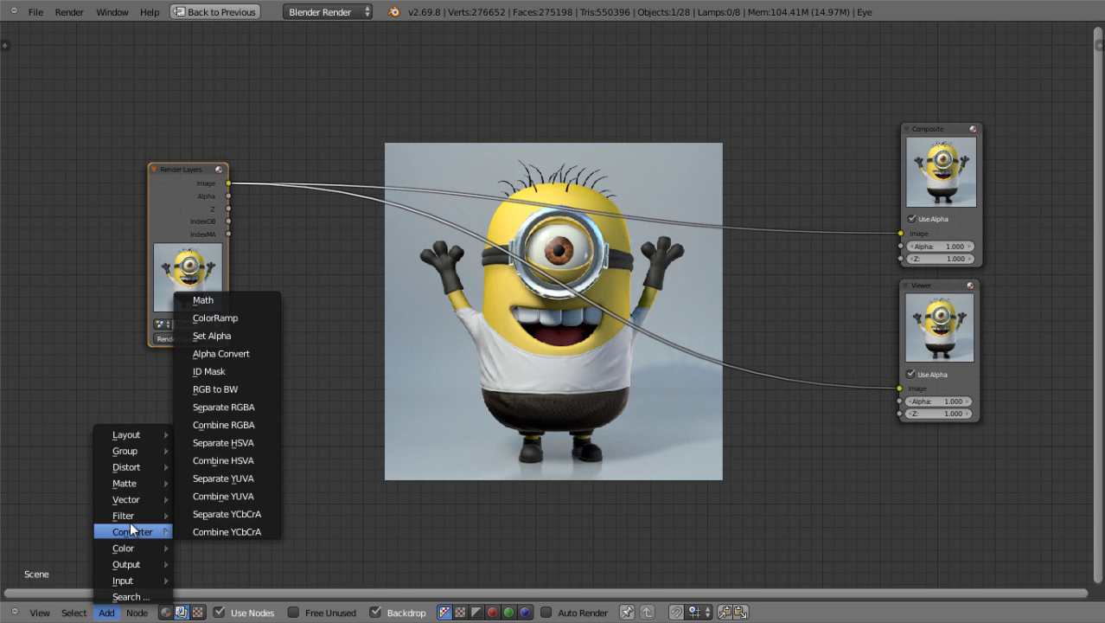
left_click(208, 371)
left_click(330, 239)
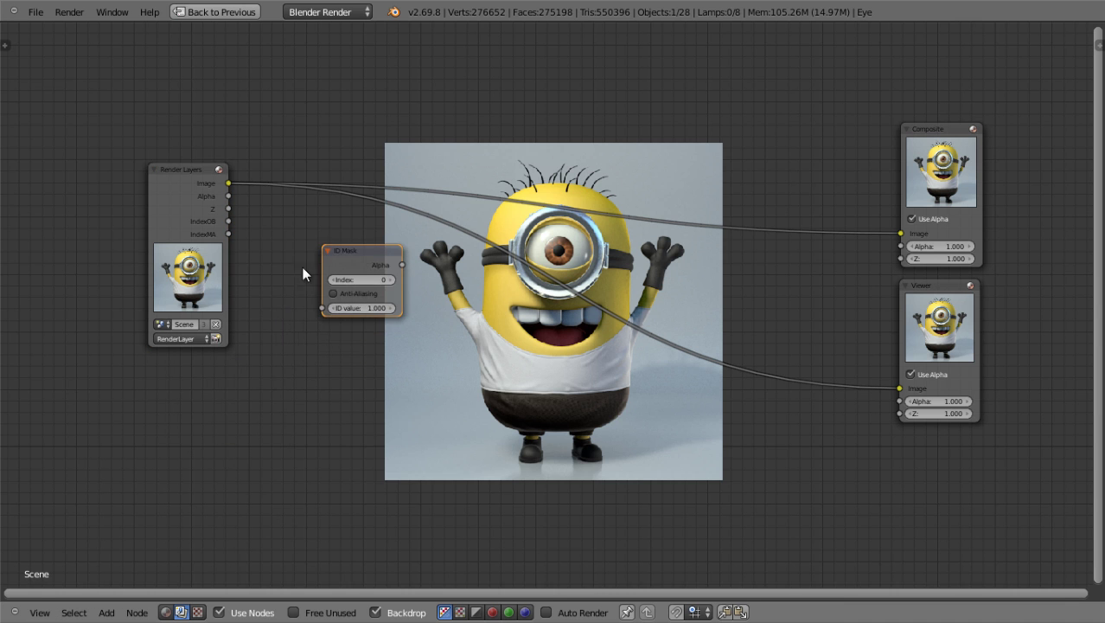
scroll(270, 296, "up", 5)
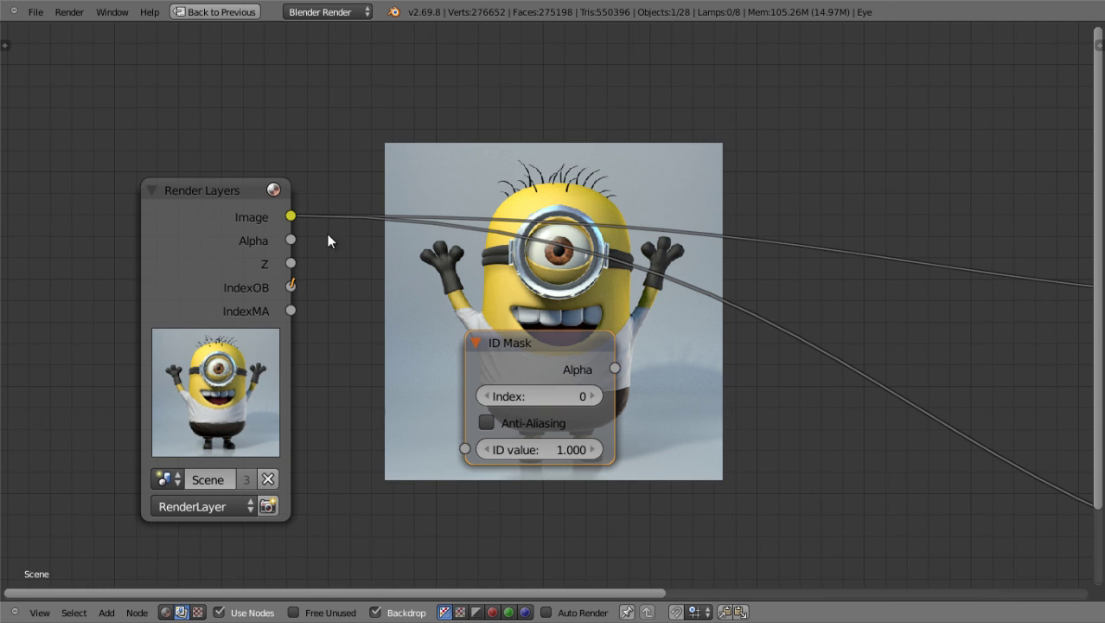
left_click_drag(326, 257, 479, 452)
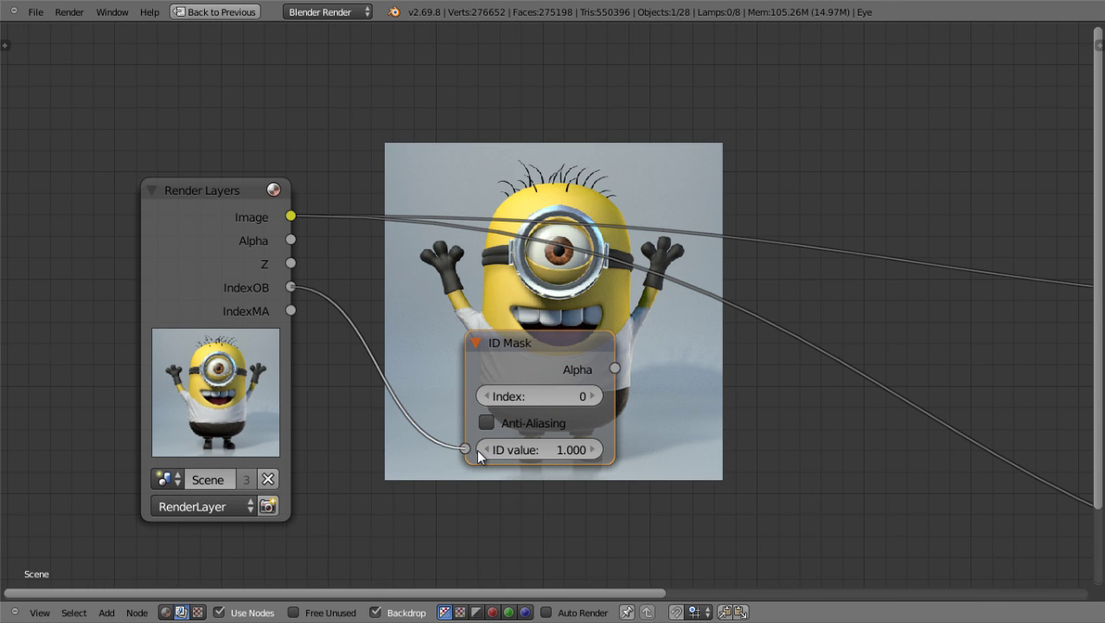
- Set the ID Mask index to 14 with Anti-Aliasing and preview its mask in the viewer
middle_click_drag(600, 401, 510, 376)
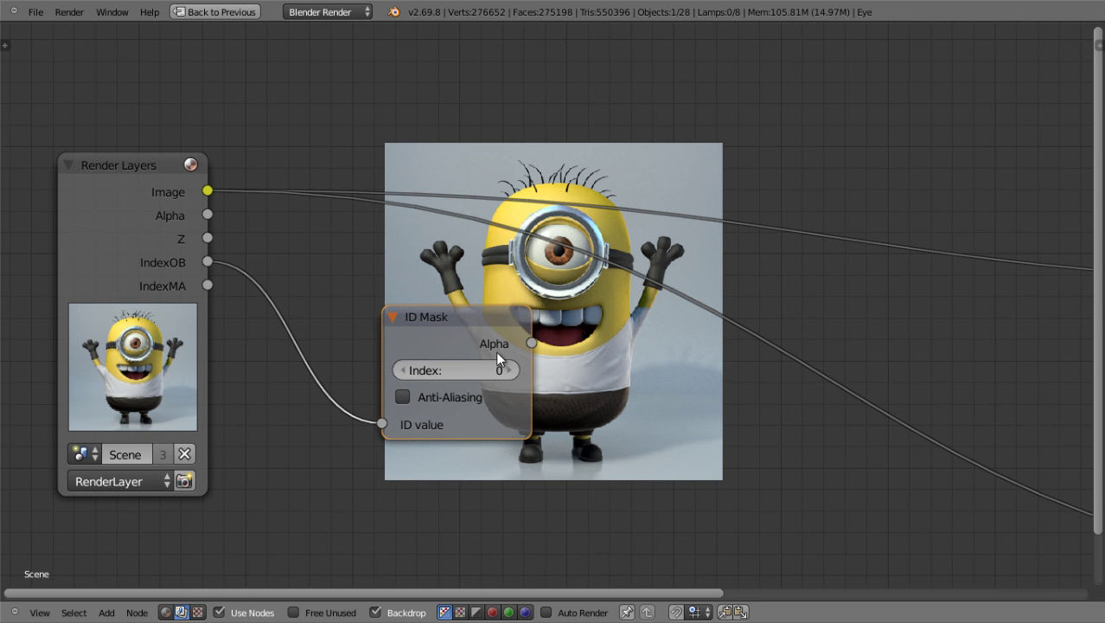
left_click(454, 371)
type("14")
key("Return")
left_click(402, 397)
middle_click_drag(492, 354, 286, 238)
left_click(427, 286, "ctrl+shift")
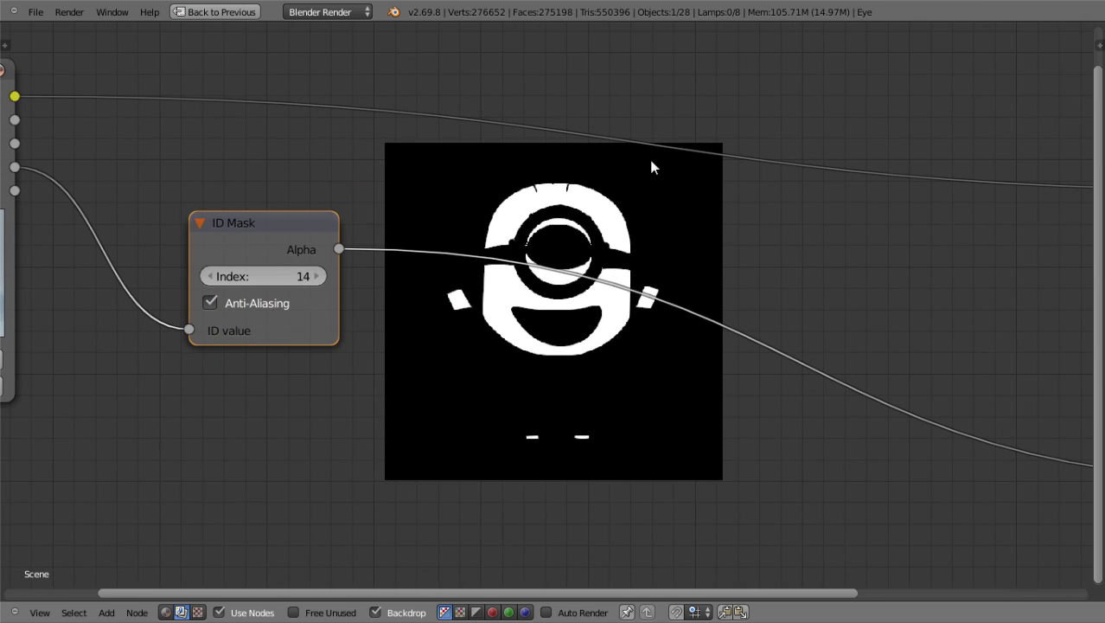
middle_click_drag(336, 296, 636, 380)
left_click_drag(524, 310, 570, 236)
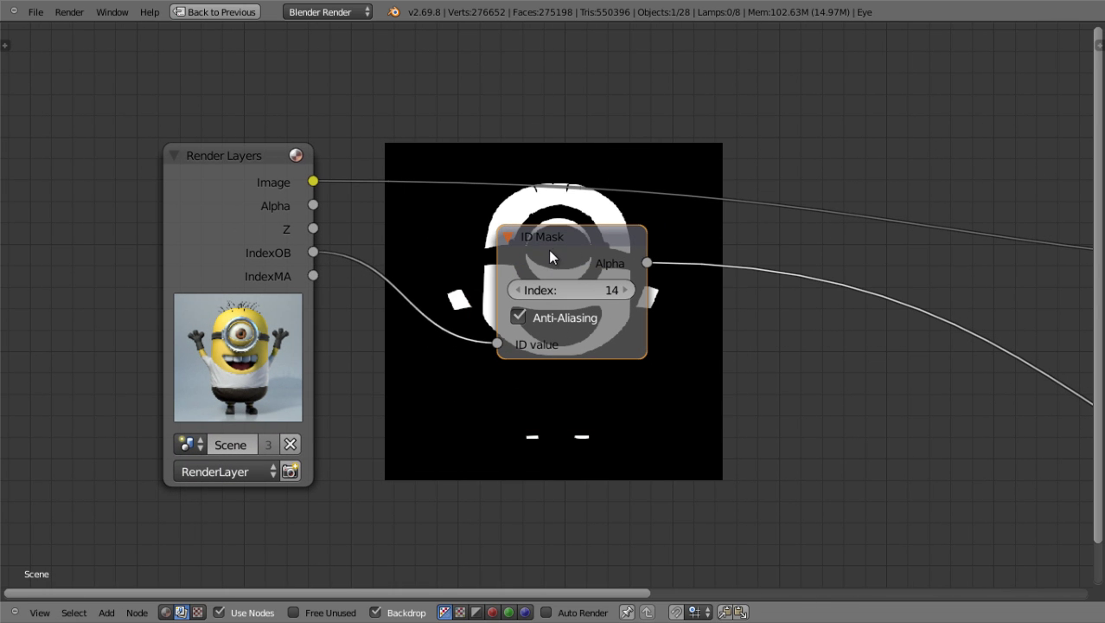
- Duplicate the ID Mask node below the original and set the copy's index to 12
key("shift+d")
left_click(497, 414)
middle_click_drag(497, 414, 469, 333)
scroll(462, 343, "up", 1)
left_click(472, 345)
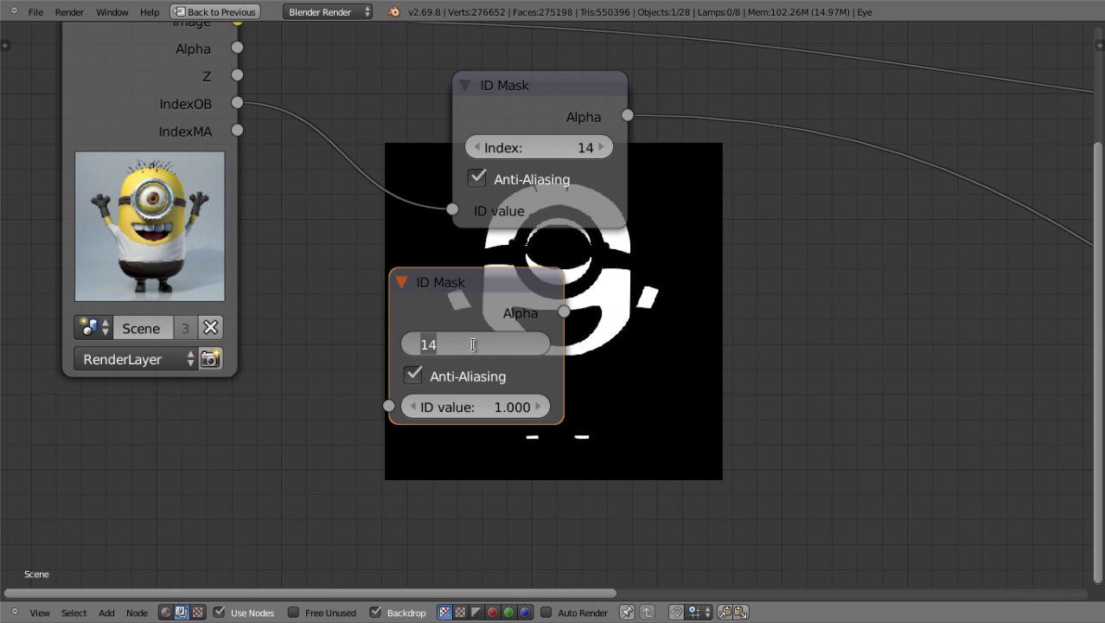
type("12")
key("Return")
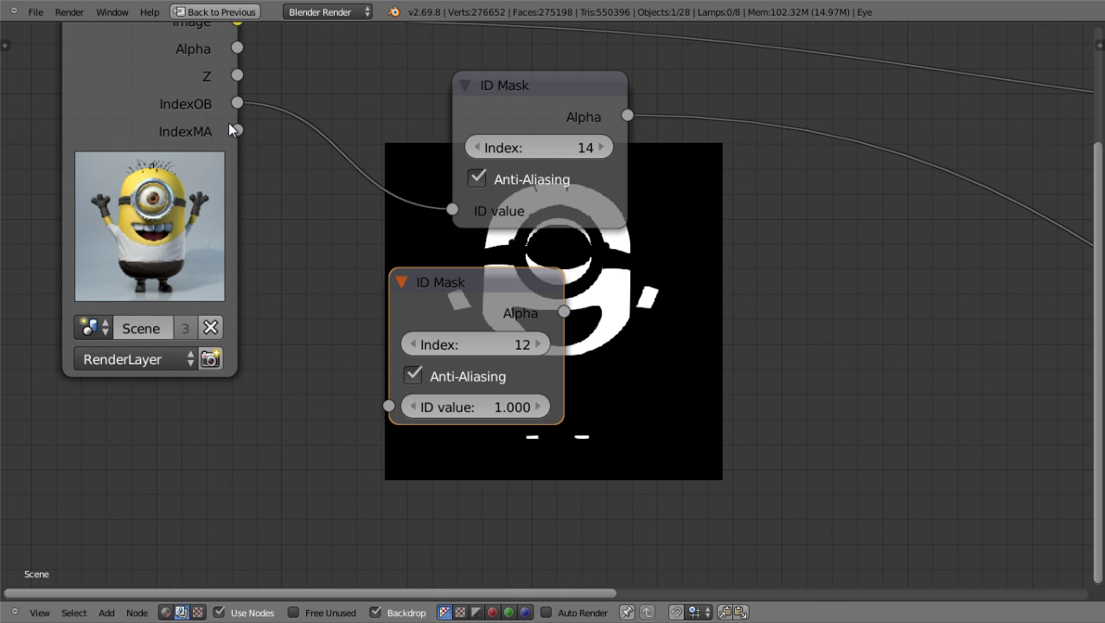
- Connect IndexMA to the Index 12 mask and preview the round pupil mask
left_click_drag(237, 130, 388, 406)
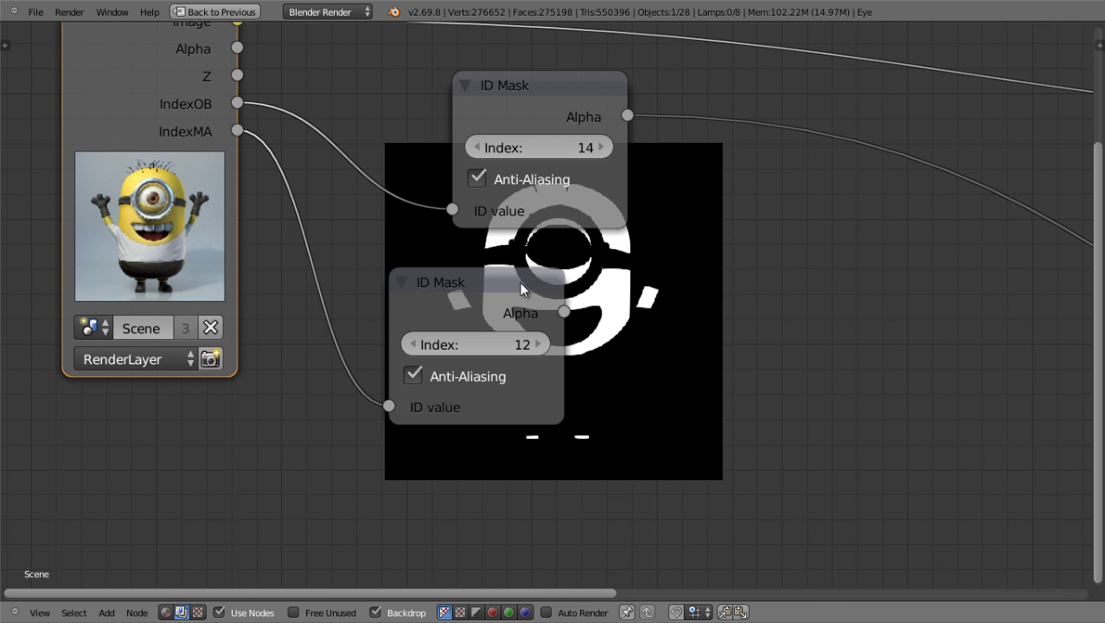
scroll(525, 276, "down", 2)
middle_click_drag(525, 276, 381, 262)
left_click(312, 325, "ctrl+shift")
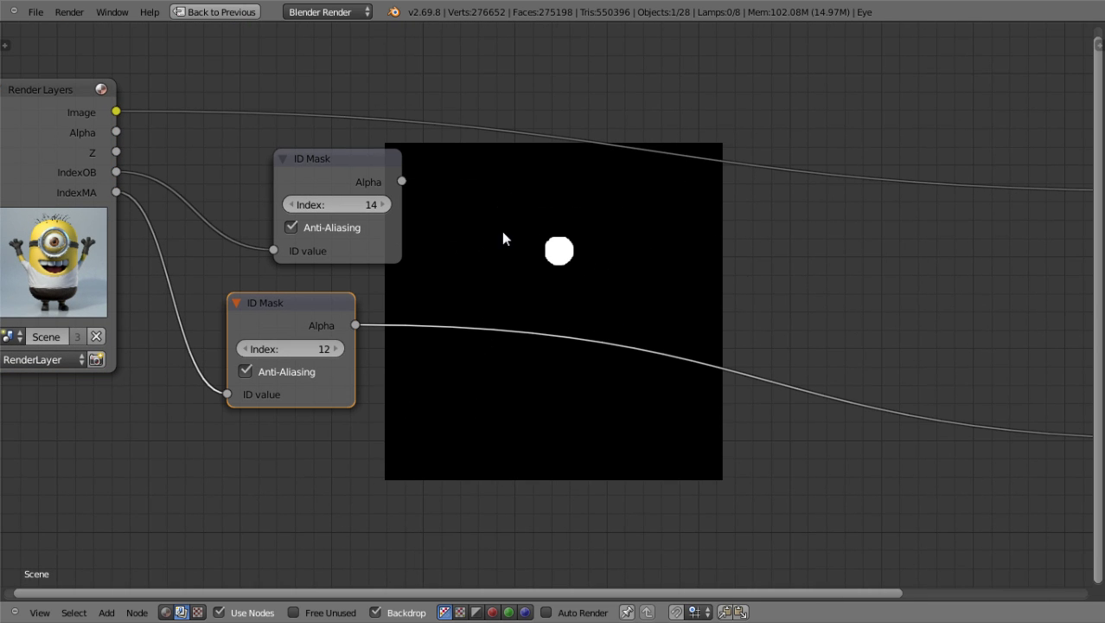
left_click_drag(312, 304, 399, 286)
left_click(371, 164, "ctrl+shift")
left_click(374, 280, "ctrl+shift")
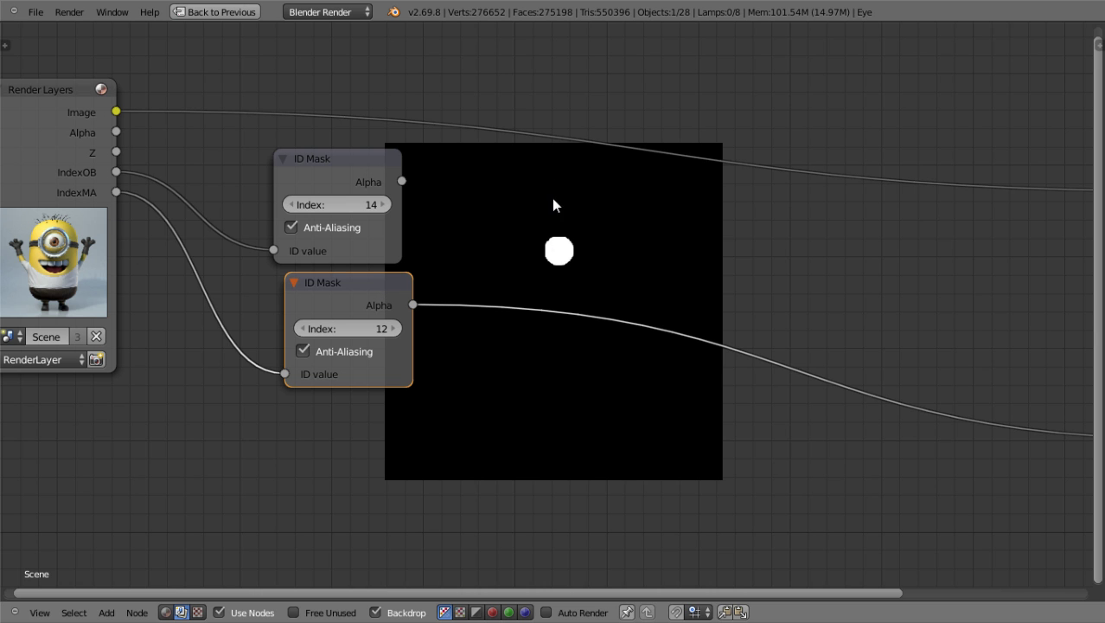
- Select both ID Mask nodes and move them lower down
left_click(320, 158)
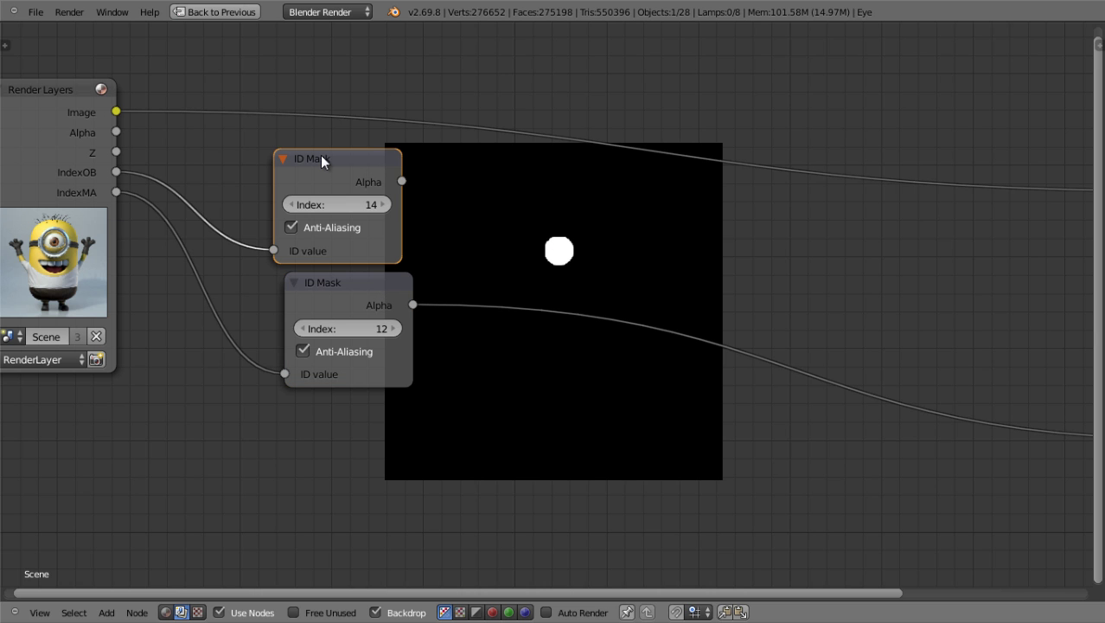
left_click(351, 285, "shift")
scroll(352, 284, "down", 1)
key("g")
left_click(381, 337)
scroll(350, 190, "up", 1)
scroll(350, 197, "up", 1)
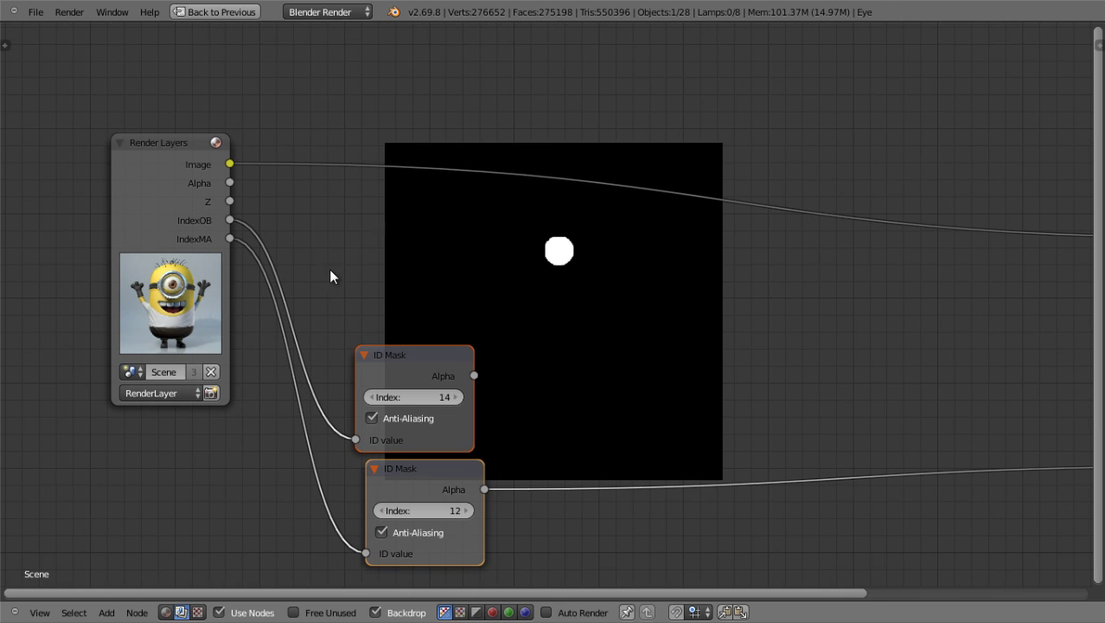
- Add a Hue Saturation Value node fed by the rendered Image and preview its output
key("shift+a")
mouse_move(381, 264)
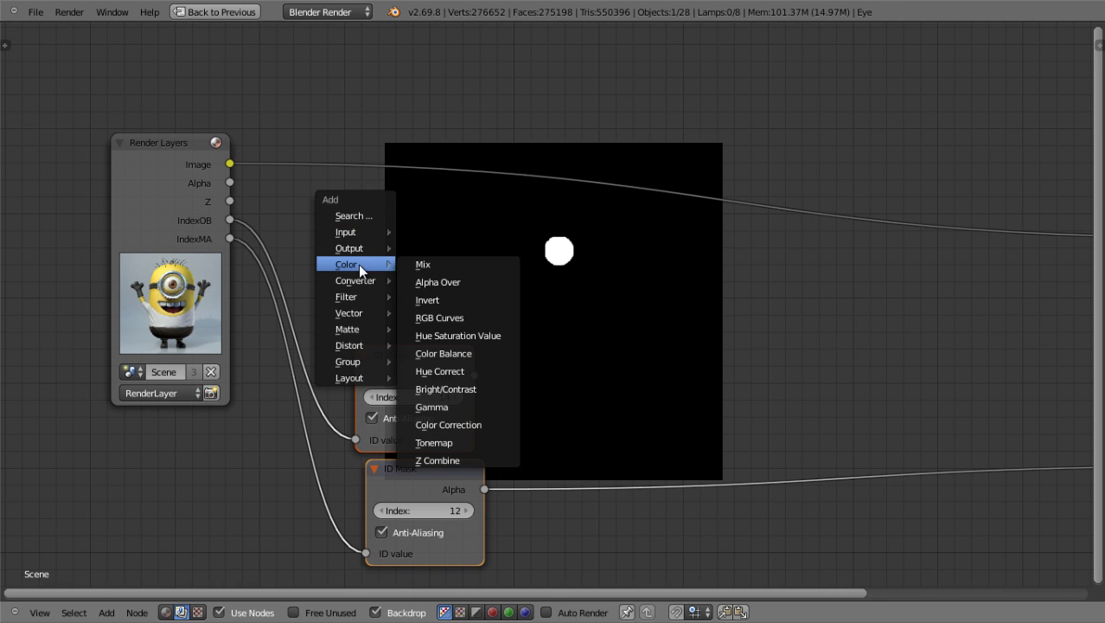
left_click(463, 336)
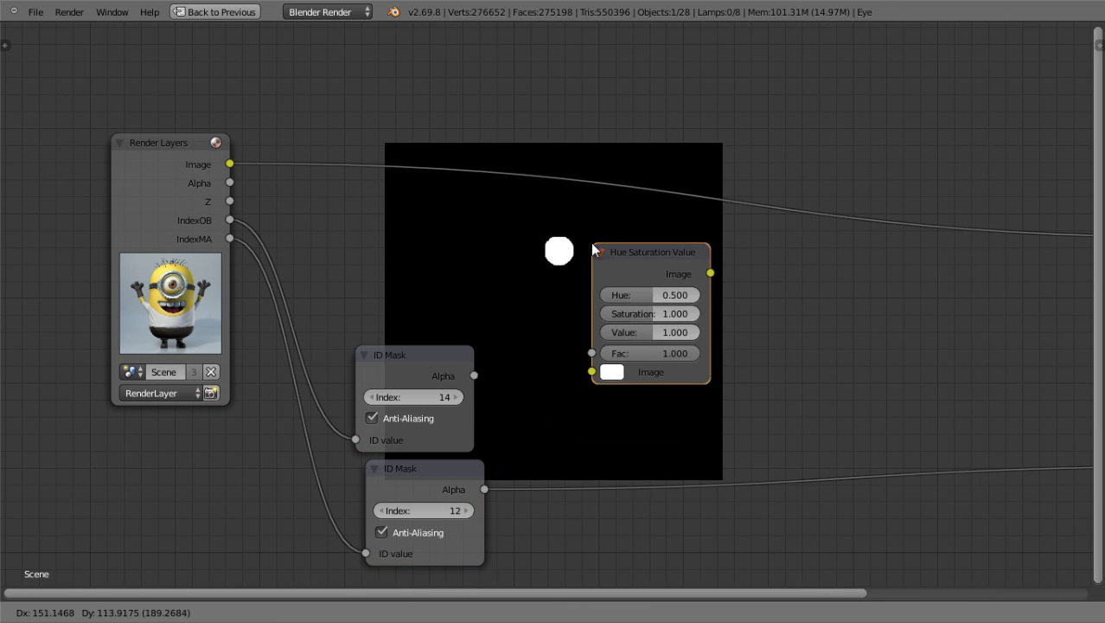
left_click(588, 238)
left_click_drag(232, 165, 591, 364)
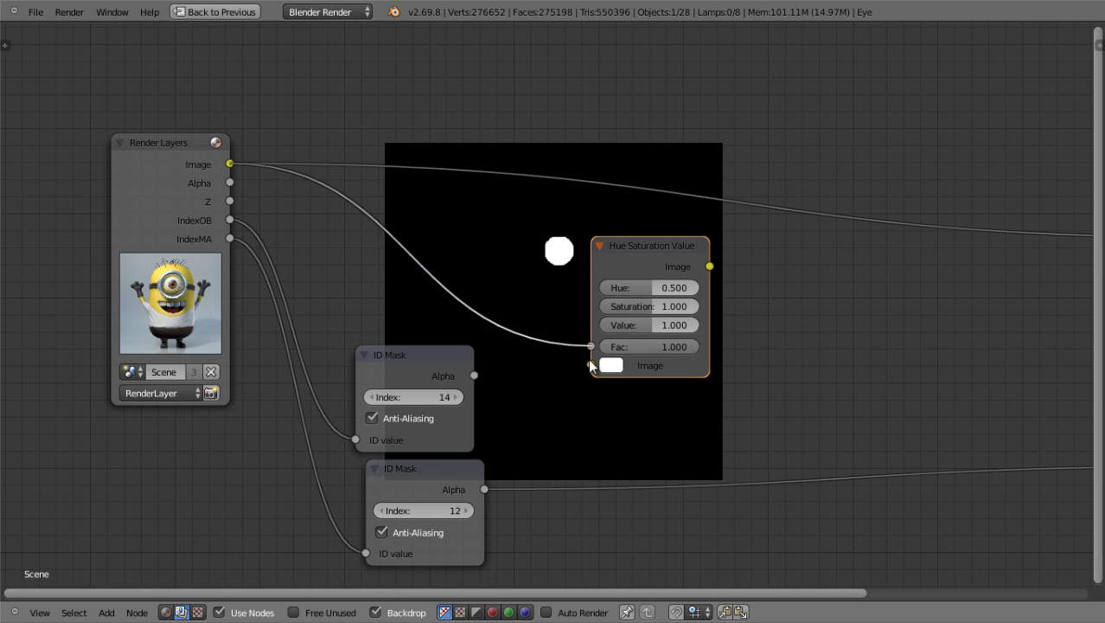
left_click(668, 245, "ctrl+shift")
- Use the Index 14 mask as the node's Fac and set Hue to 0.100 for purple skin
scroll(527, 357, "up", 1)
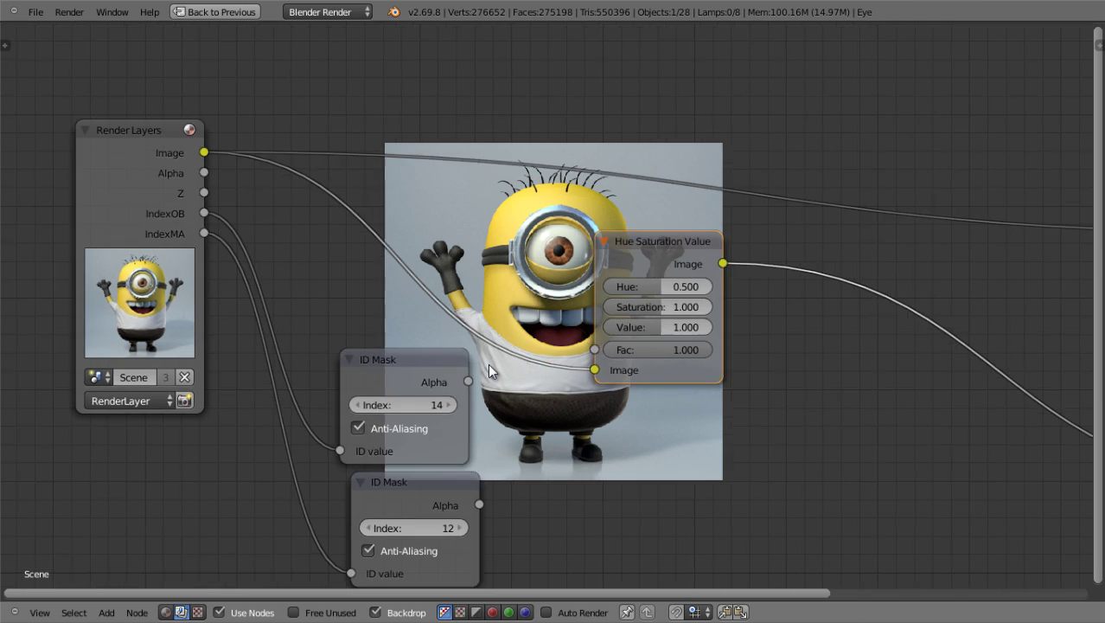
left_click_drag(655, 288, 693, 286)
left_click_drag(468, 381, 594, 348)
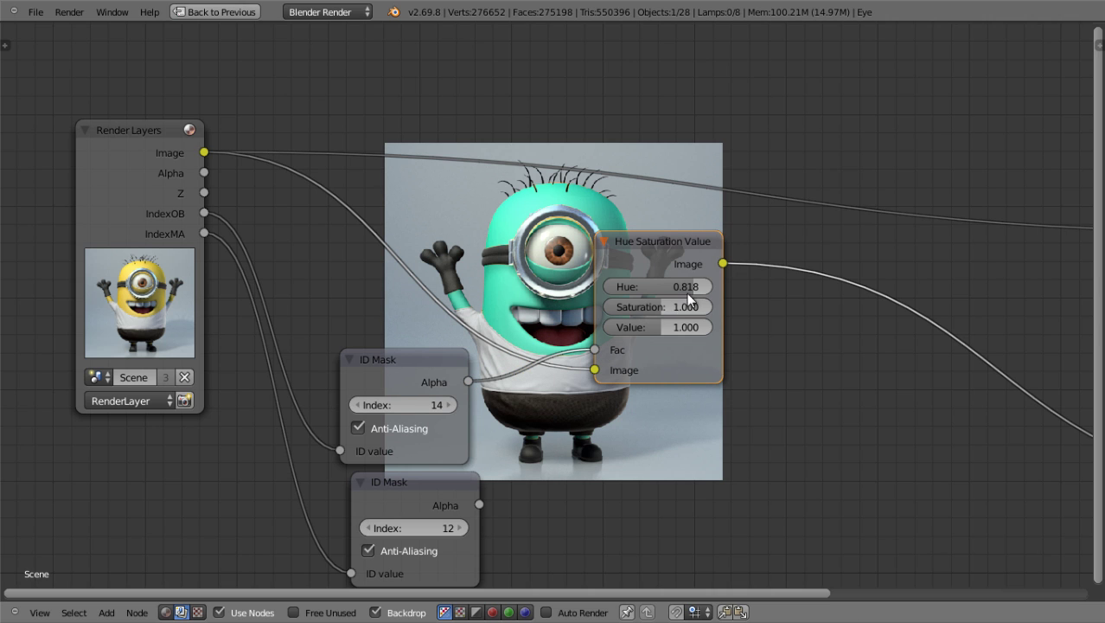
left_click_drag(690, 285, 620, 299)
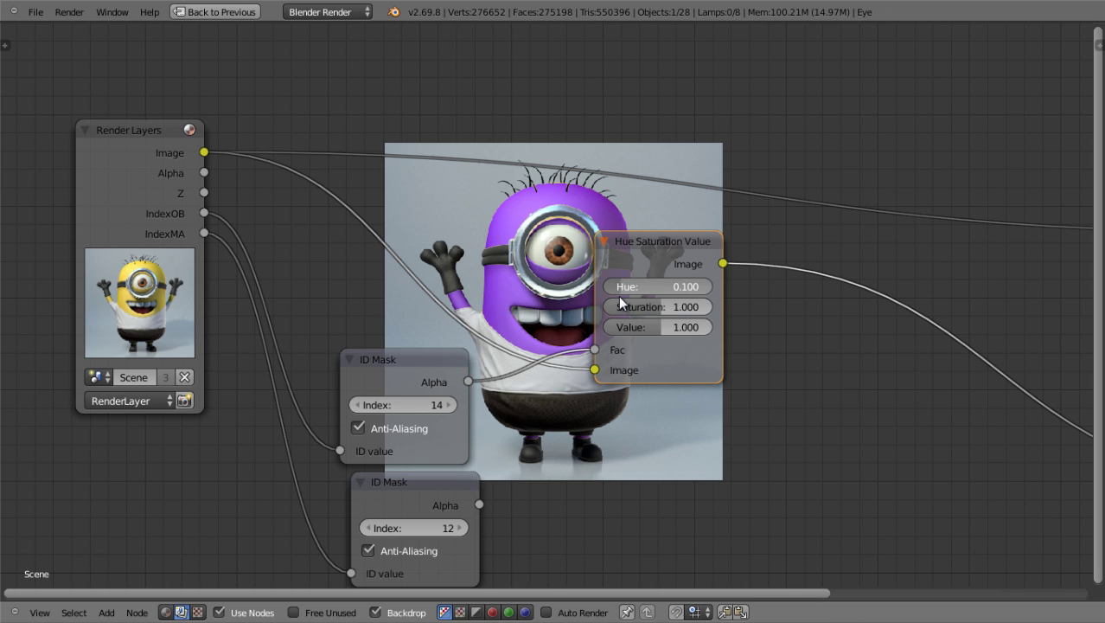
middle_click_drag(620, 300, 414, 78)
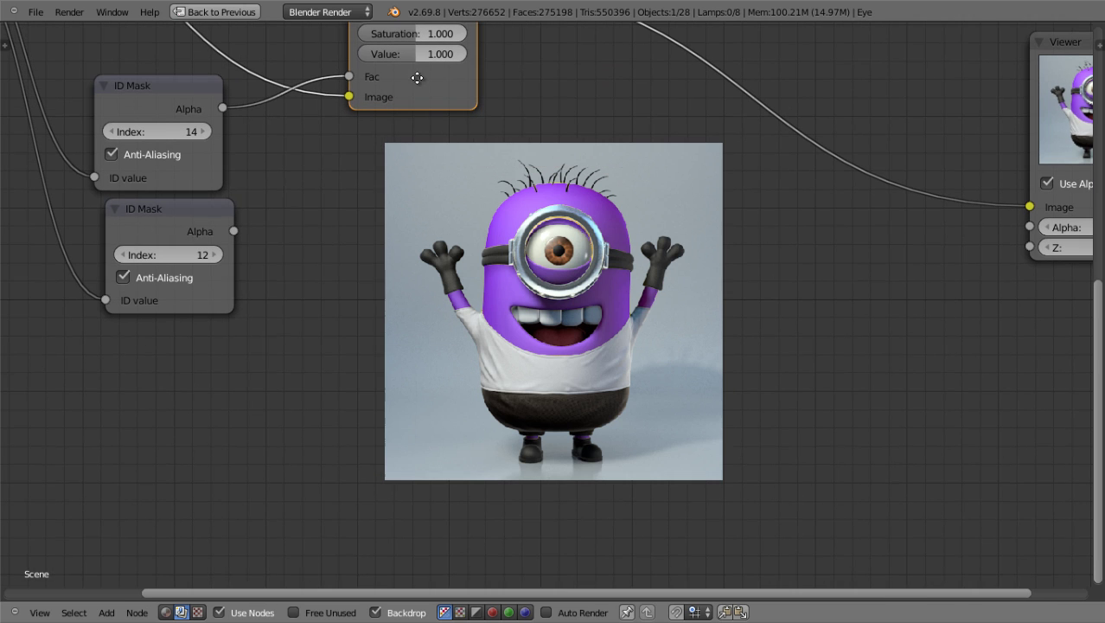
middle_click_drag(649, 349, 733, 439)
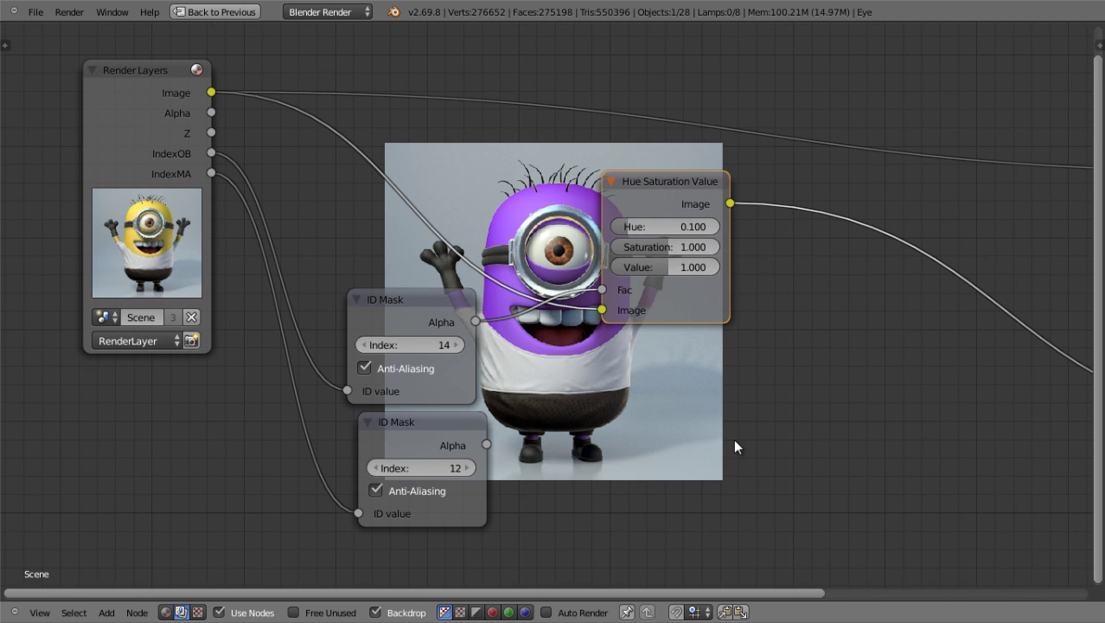
scroll(735, 447, "up", 1)
left_click_drag(658, 201, 614, 179)
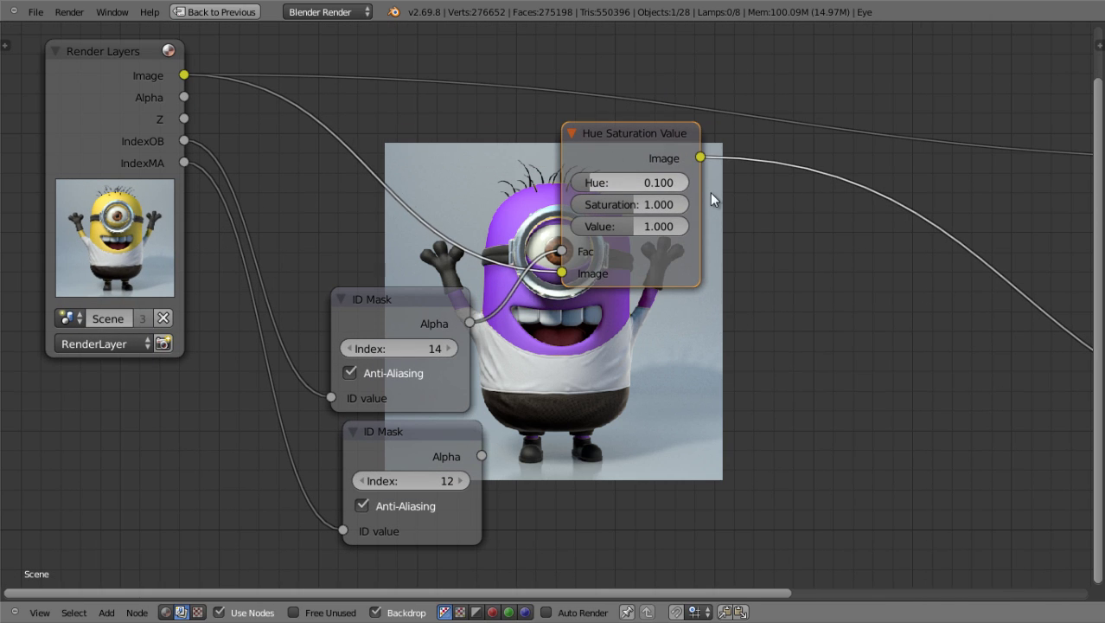
- Duplicate the Hue Saturation Value node onto the output link, mask it with Index 12, and set Hue 0.082
left_click(899, 235)
middle_click_drag(900, 235, 627, 231)
left_click_drag(214, 451, 578, 294)
middle_click_drag(603, 281, 302, 433)
scroll(303, 433, "up", 1)
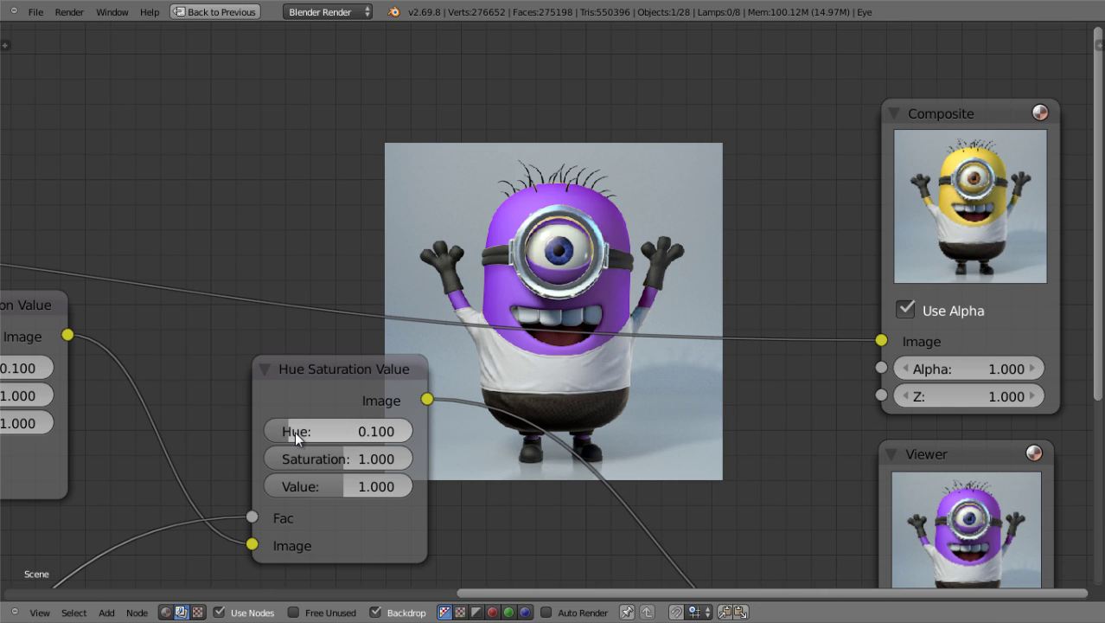
mouse_move(294, 431)
left_mouse_down()
mouse_move(377, 429)
mouse_move(292, 425)
left_mouse_up()
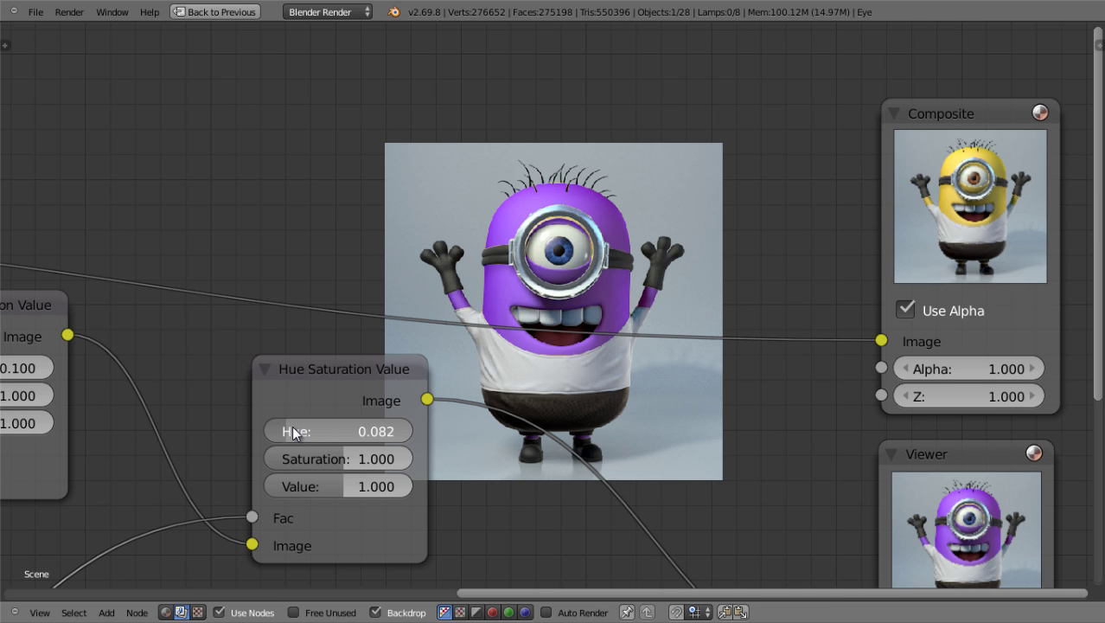
- Bring the ID Mask nodes into view and preview the Index 14 and Index 12 masks
scroll(289, 426, "down", 3)
middle_click_drag(539, 313, 765, 249)
scroll(264, 444, "up", 2)
middle_click_drag(264, 444, 471, 291)
left_click(467, 255, "ctrl+shift")
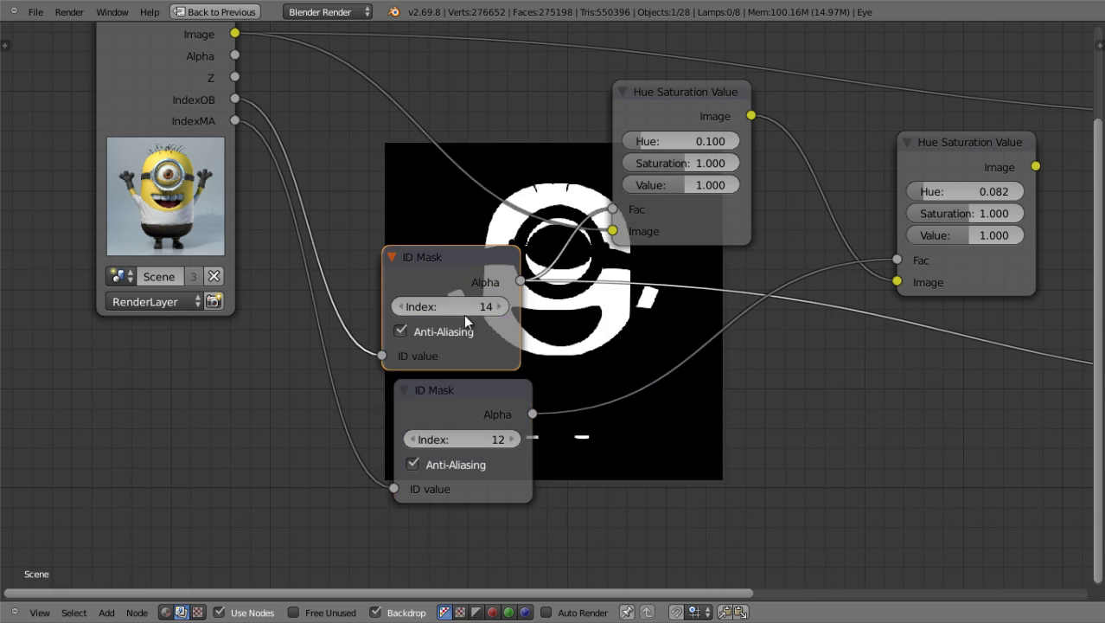
left_click(448, 400, "ctrl+shift")
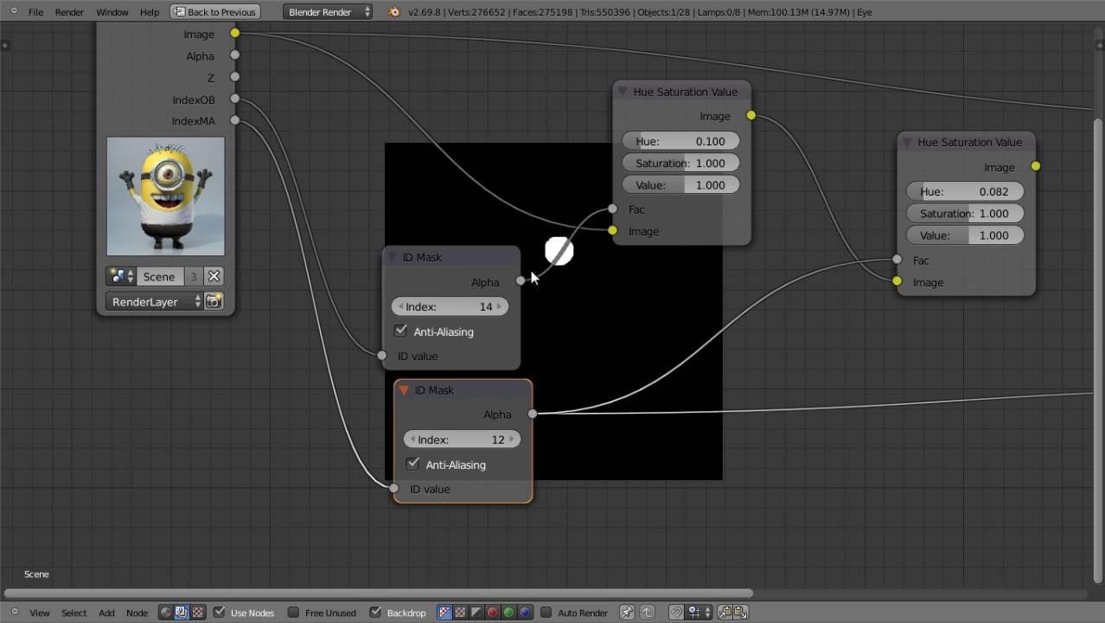
- Tidy the layout by nudging the Index 12 mask node and moving the Composite node up-right
left_click_drag(471, 400, 454, 391)
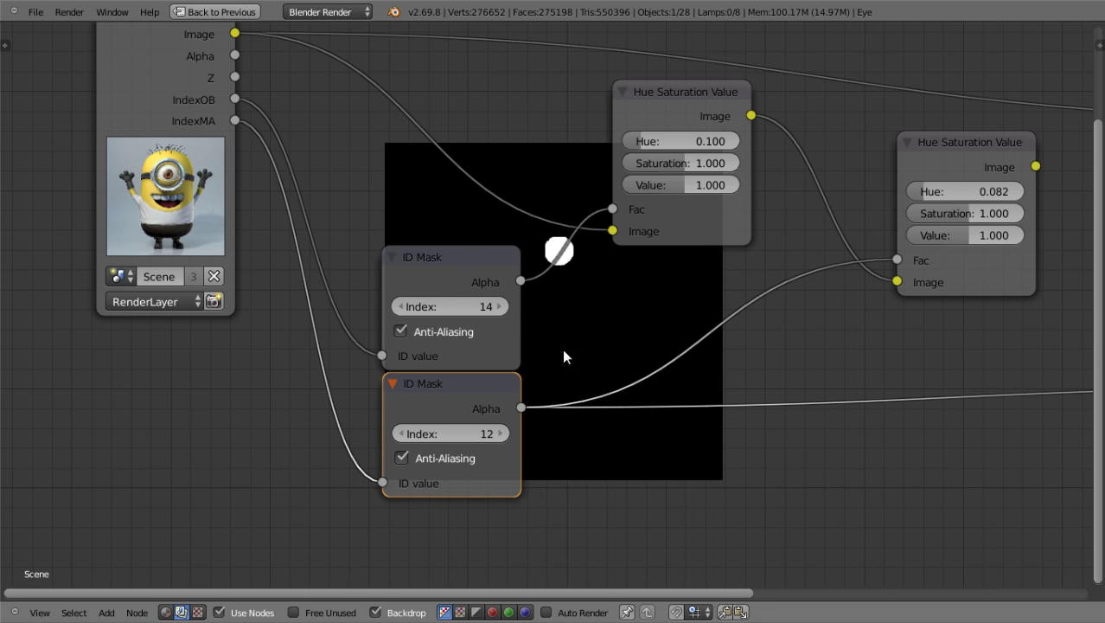
key("Home")
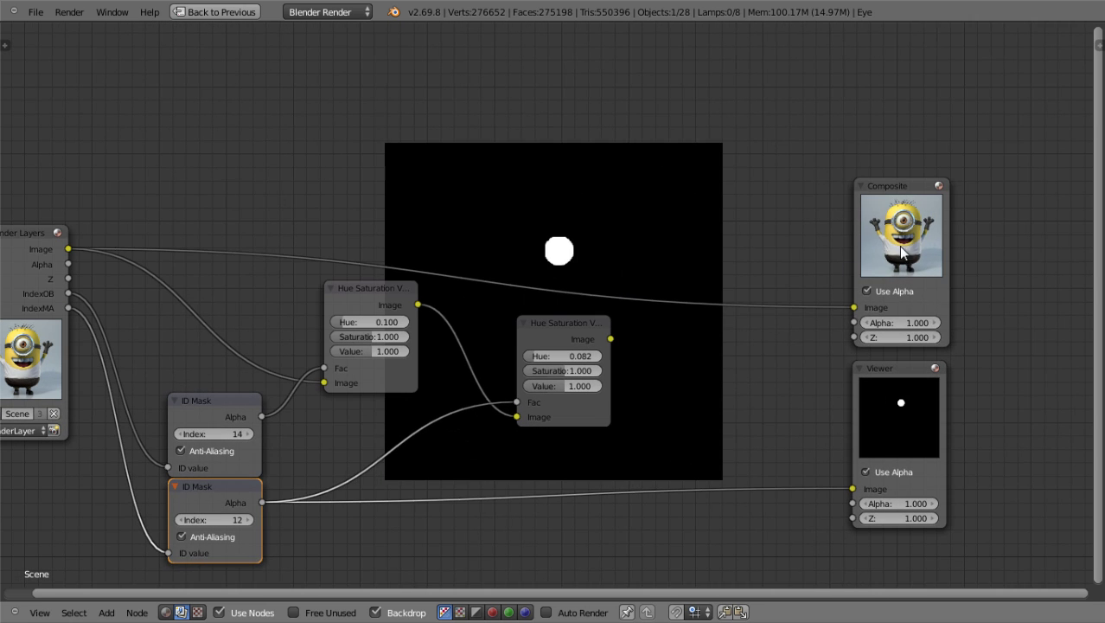
left_click_drag(914, 260, 954, 192)
left_click(899, 369)
- Add a Split Viewer node below Composite and delete the old Viewer node
left_click_drag(899, 368, 1081, 317)
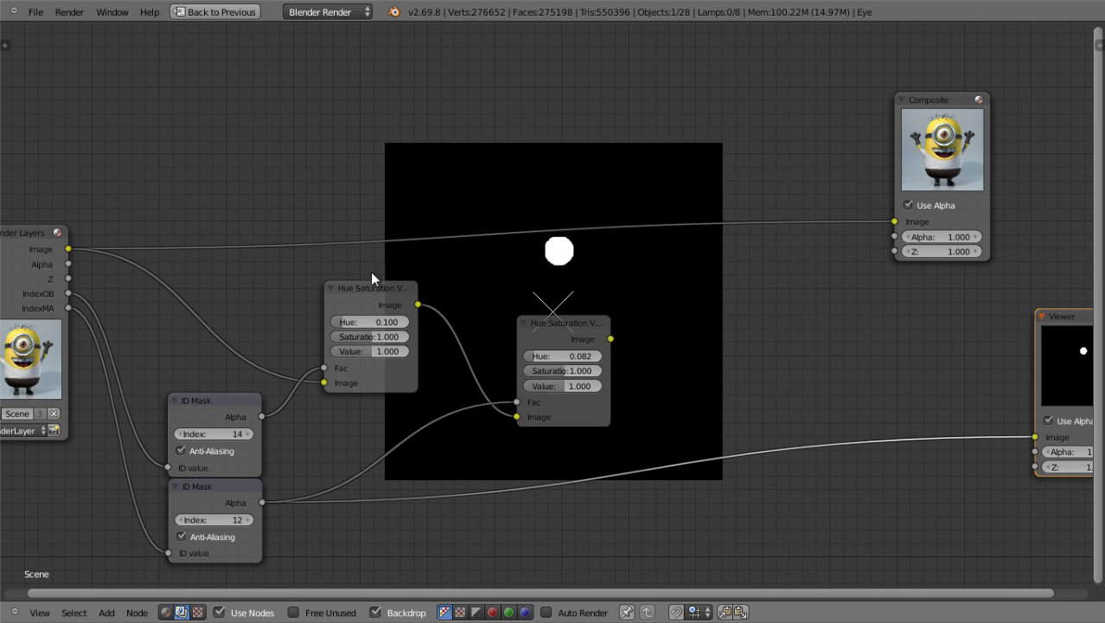
key("shift+a")
mouse_move(417, 176)
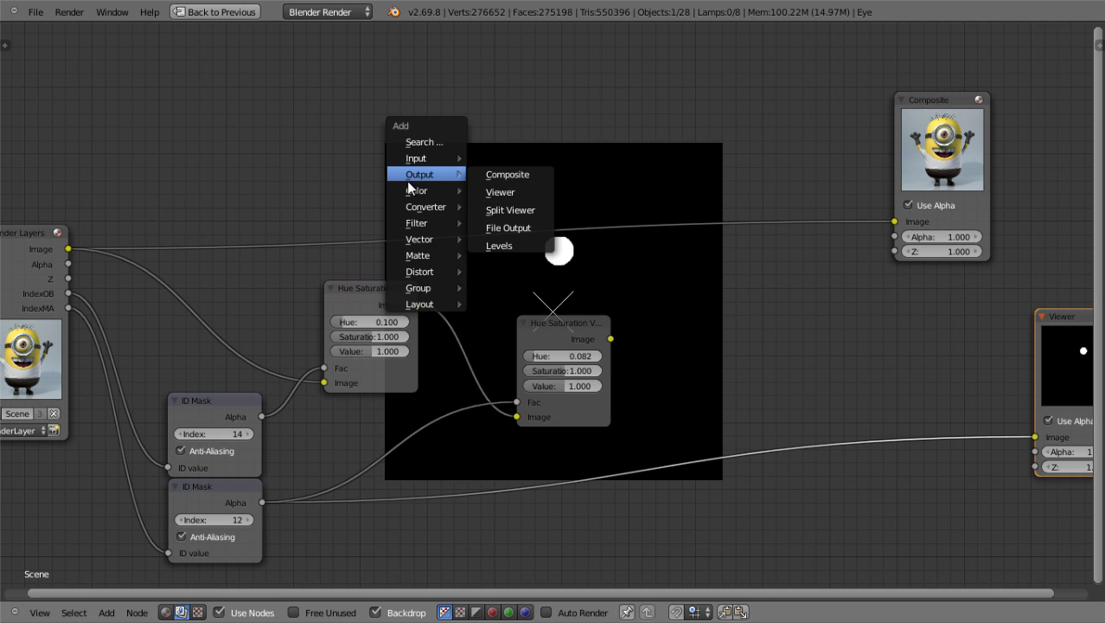
left_click(536, 210)
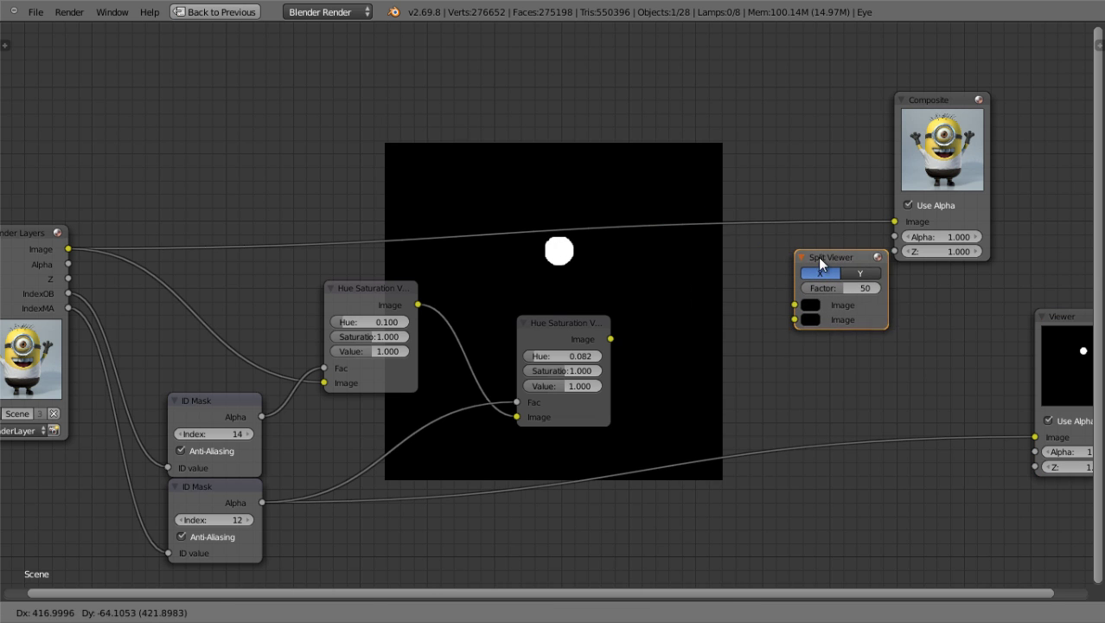
left_click(819, 257)
left_click(1081, 321)
key("x")
- Feed the recoloured image and the original Render Layers image into the Split Viewer, with the split at 52
scroll(601, 383, "up", 1)
left_click_drag(671, 318, 891, 317)
key("Home")
left_click_drag(105, 253, 799, 326)
scroll(661, 206, "up", 2)
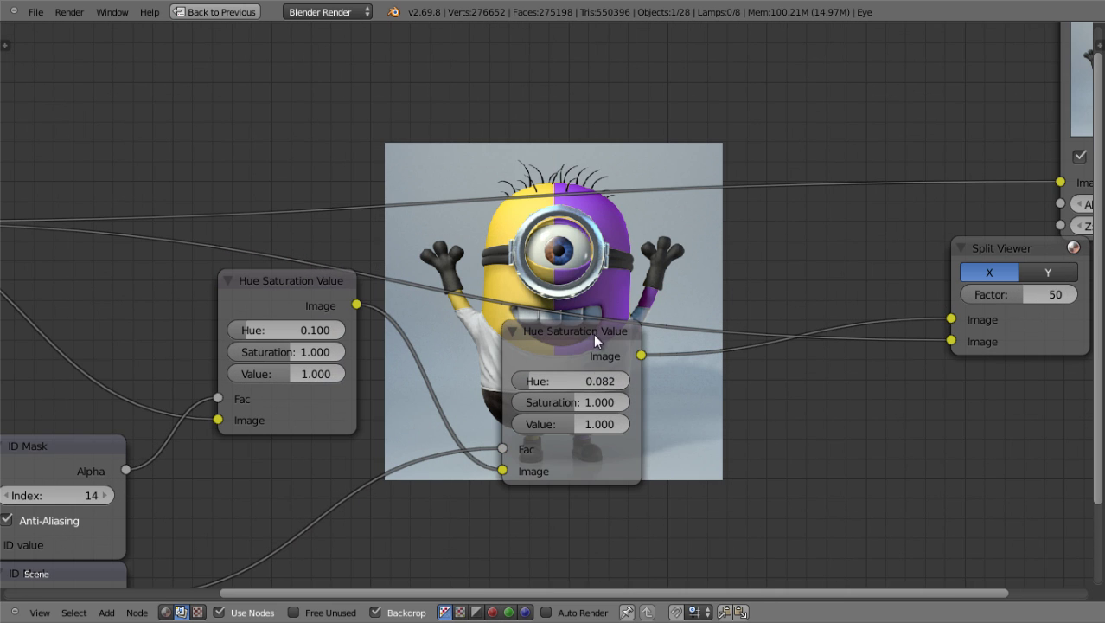
middle_click_drag(870, 322, 609, 379)
scroll(609, 379, "up", 1)
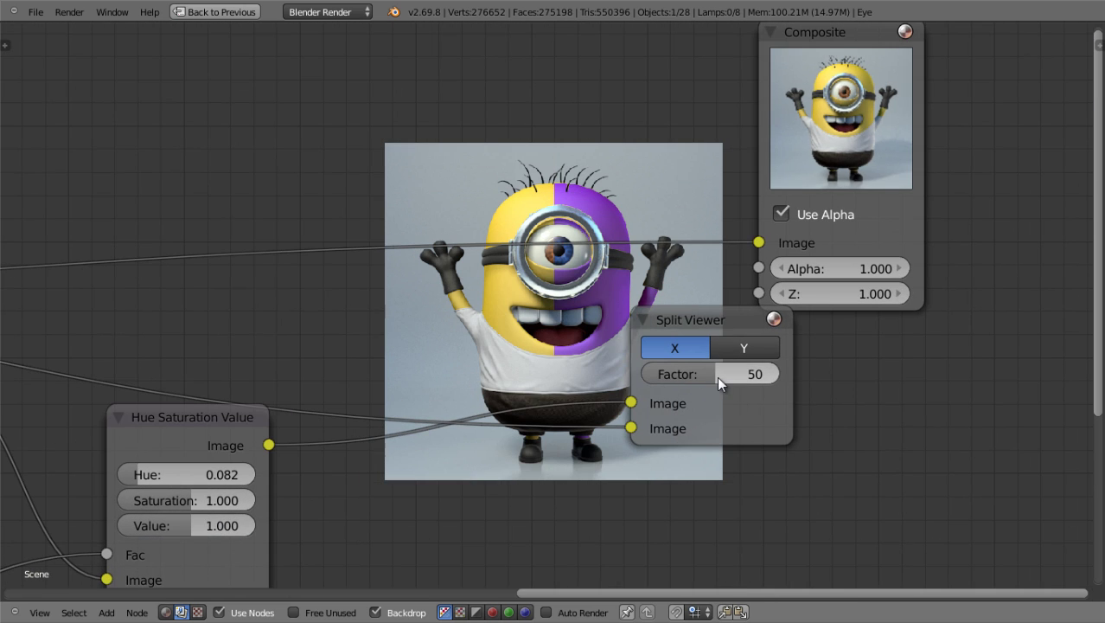
left_click_drag(717, 376, 719, 378)
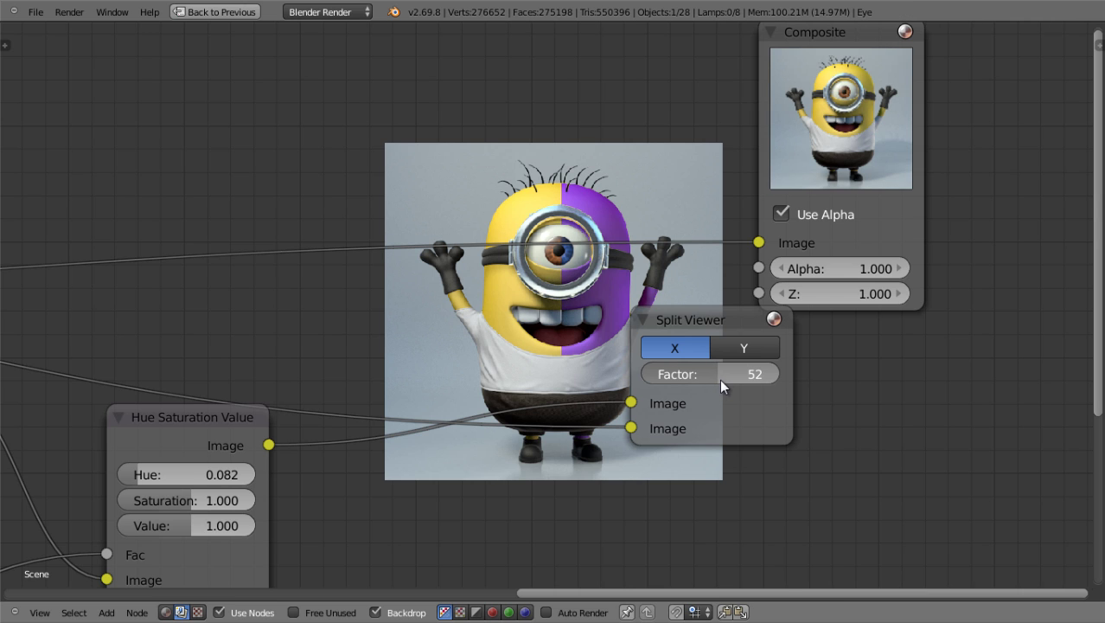